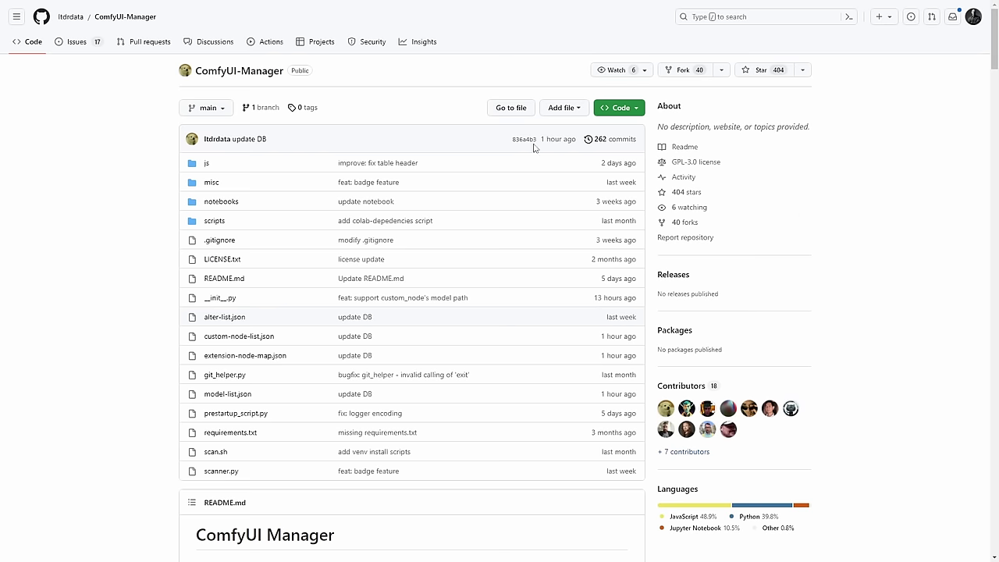
Copy the ComfyUI-Manager HTTPS clone URL from GitHub's Code menu and switch to the ComfyUI folder window
click(629, 111)
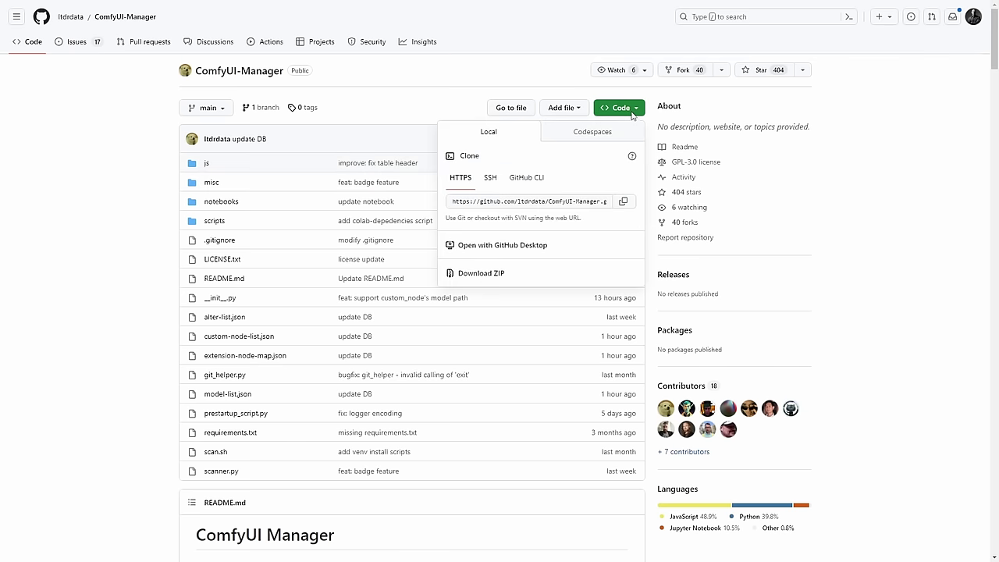
click(623, 201)
key(alt+Tab)
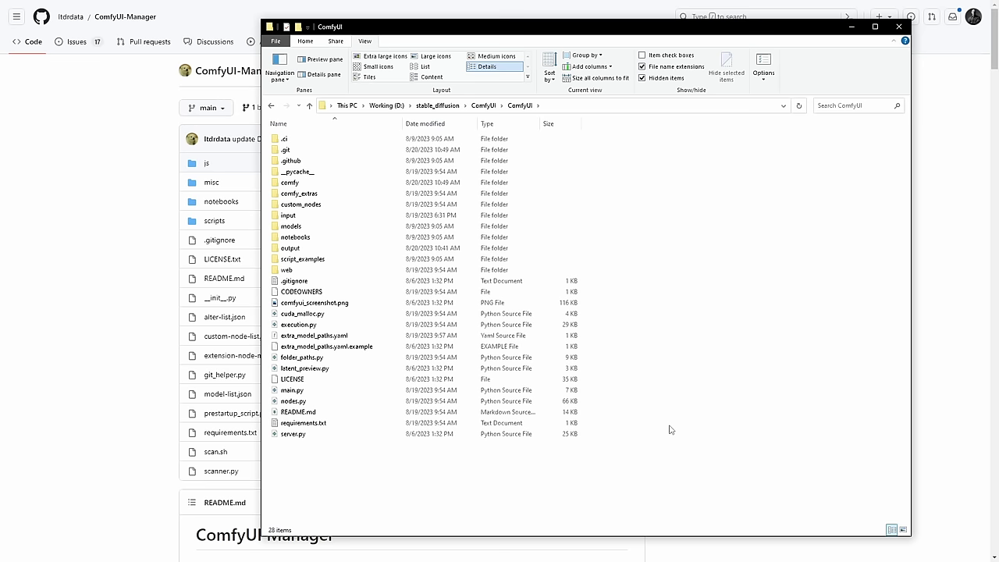
Open custom_nodes and launch a Command Prompt there by entering cmd in the address bar
double_click(316, 205)
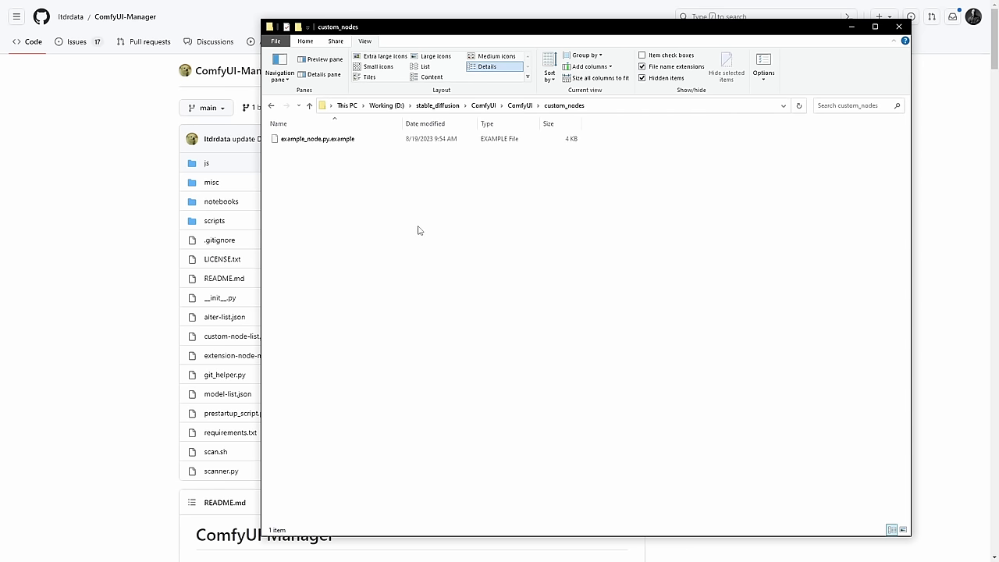
click(638, 104)
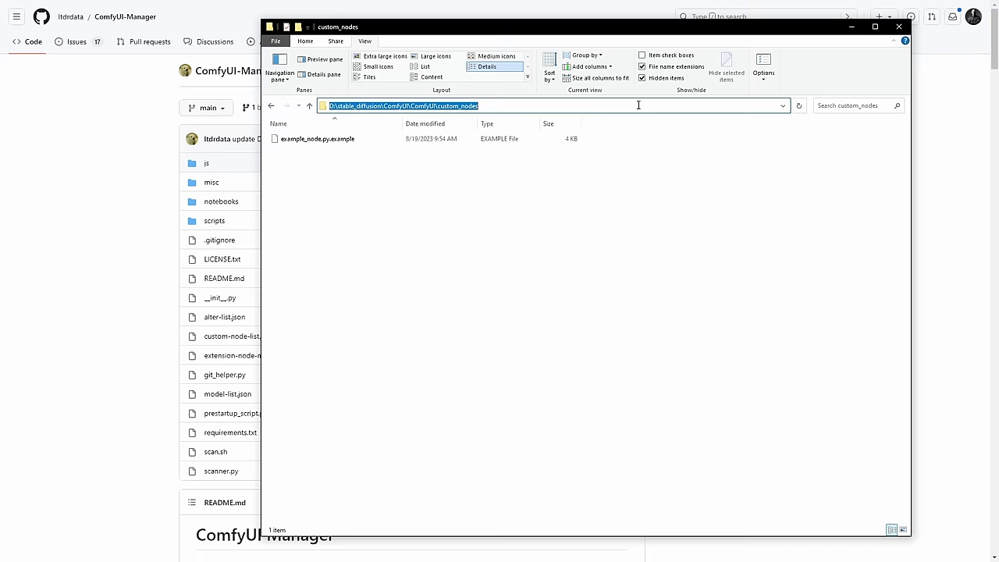
text(cmd)
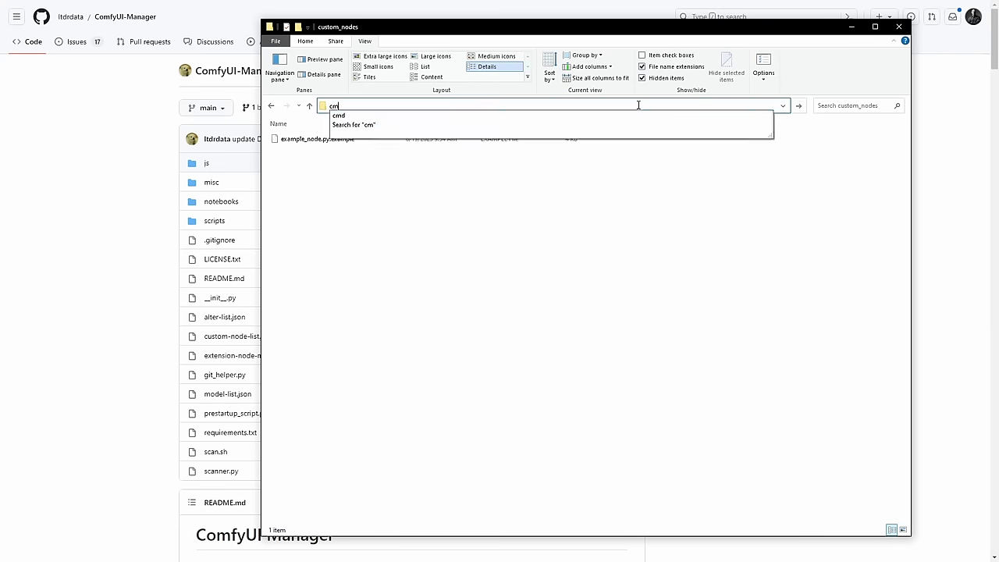
key(Return)
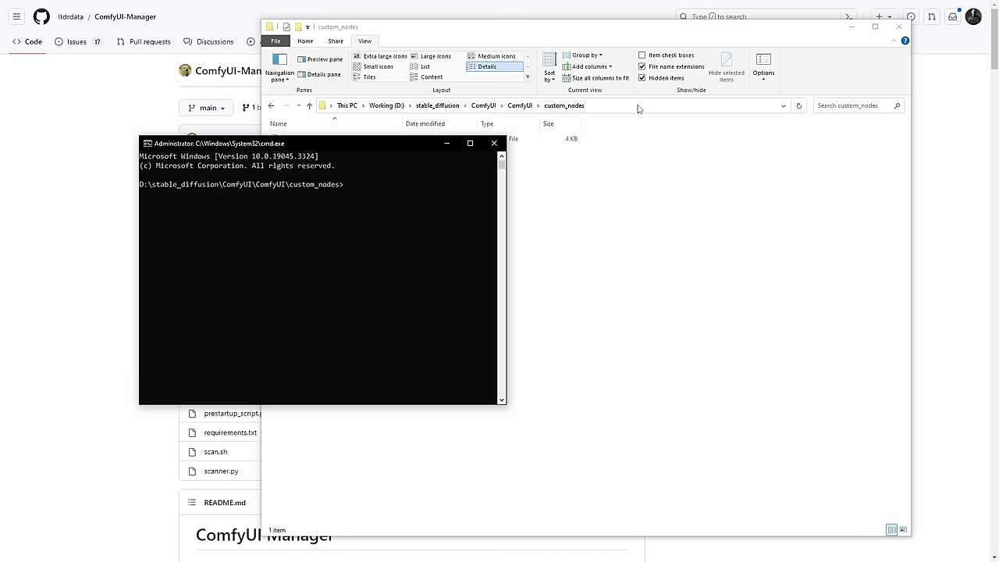
Run git clone with the pasted ComfyUI-Manager URL, check the new folder, then close the console
text(git clone)
key(ctrl+v)
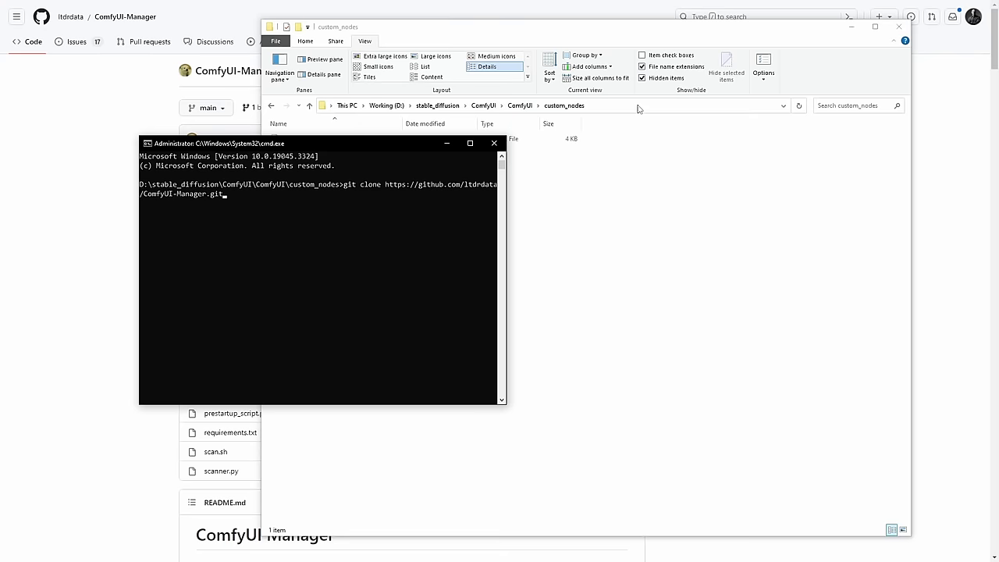
key(Return)
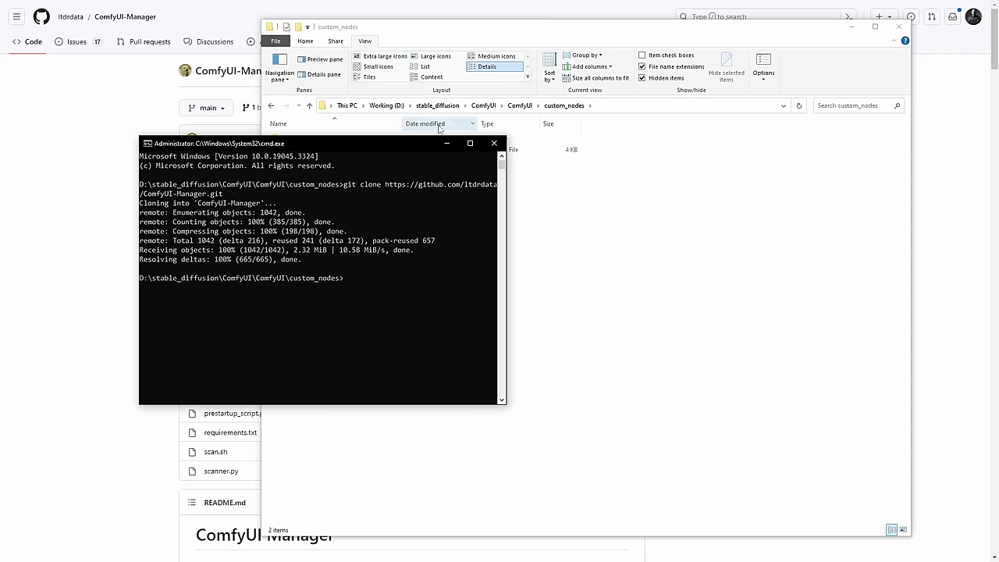
drag(411, 142, 768, 225)
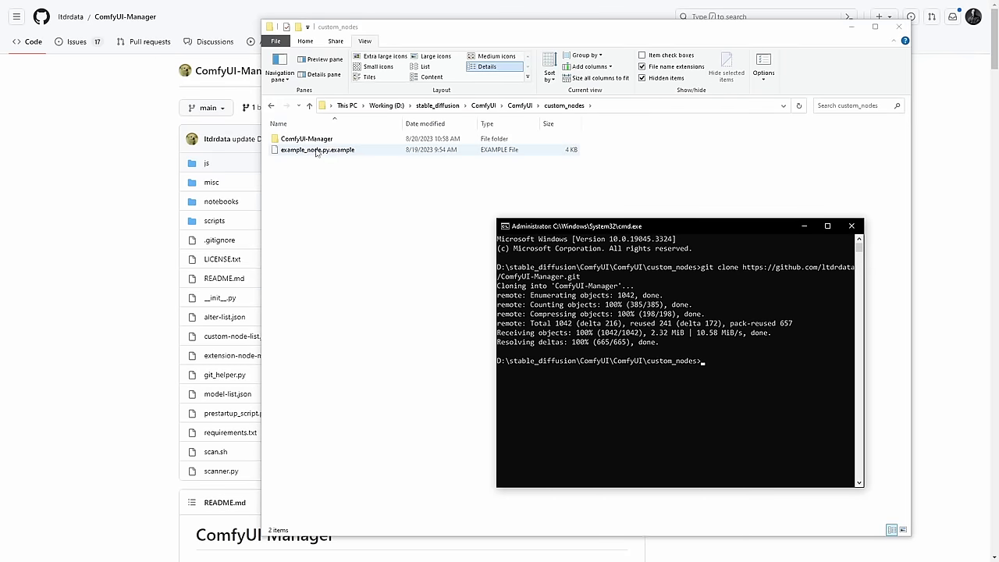
click(851, 227)
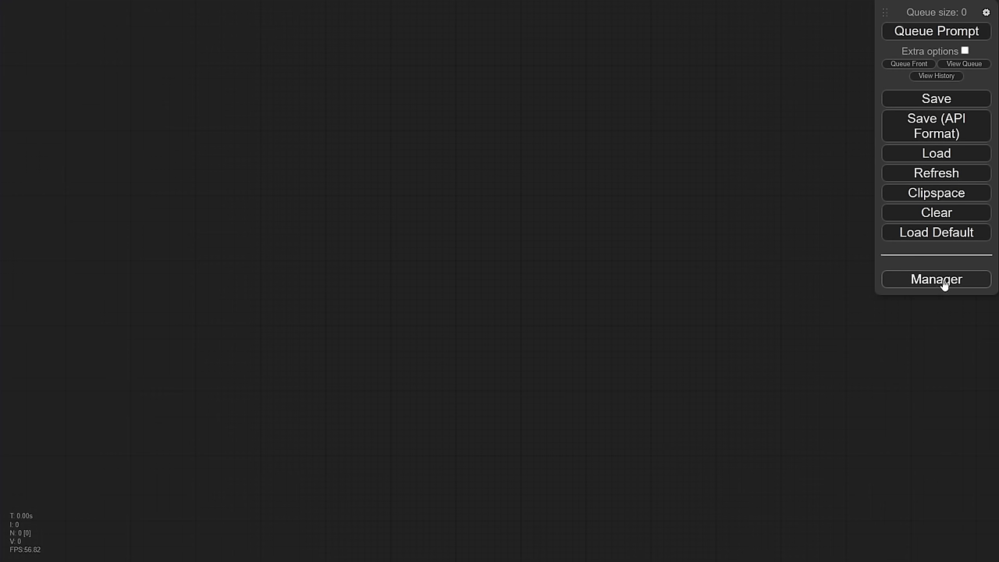
Open the ComfyUI Manager menu from the side panel
click(942, 286)
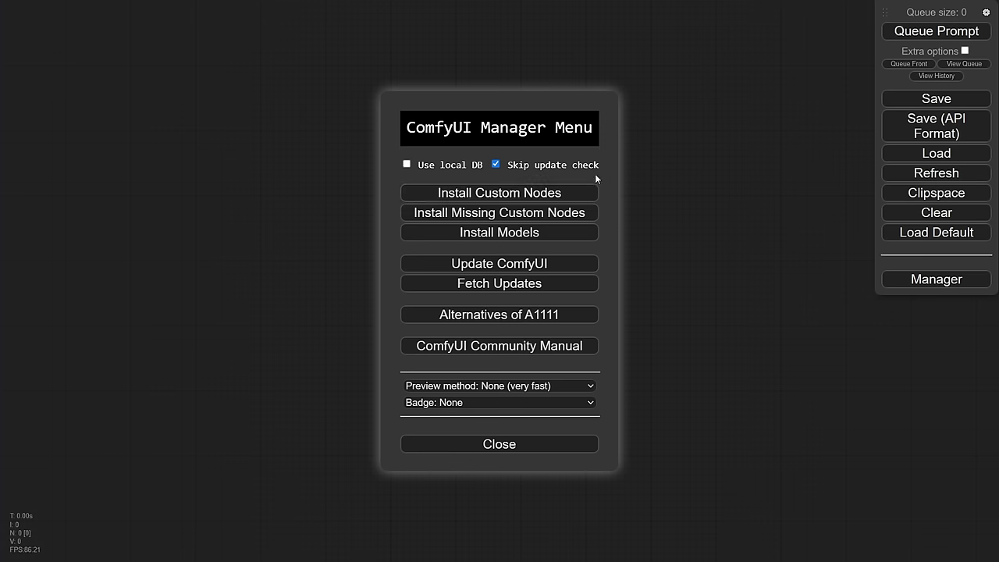
Search custom nodes for 'controlnet', install the ControlNet Preprocessors auxiliary models pack, and close the list
click(493, 193)
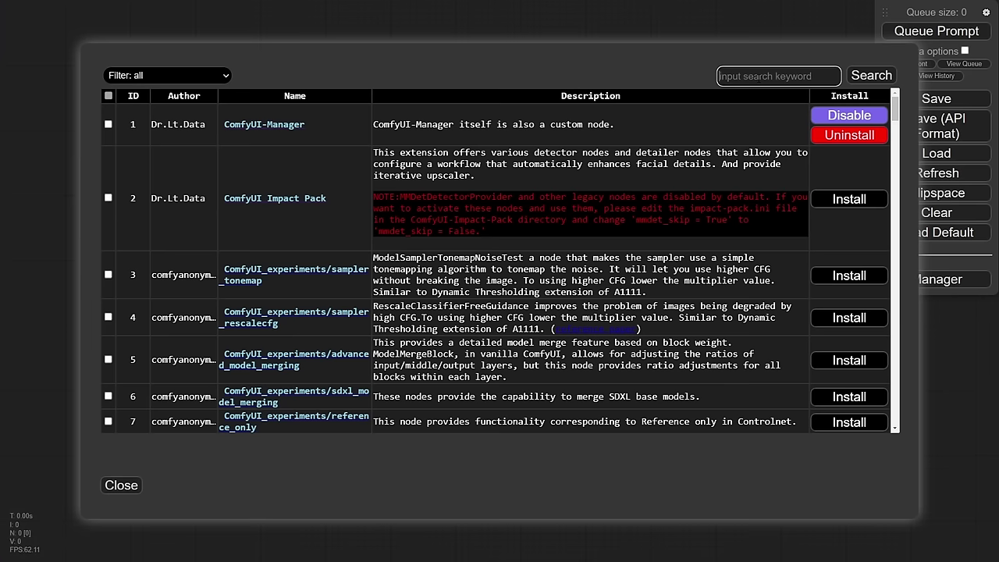
text(controlnet)
key(Return)
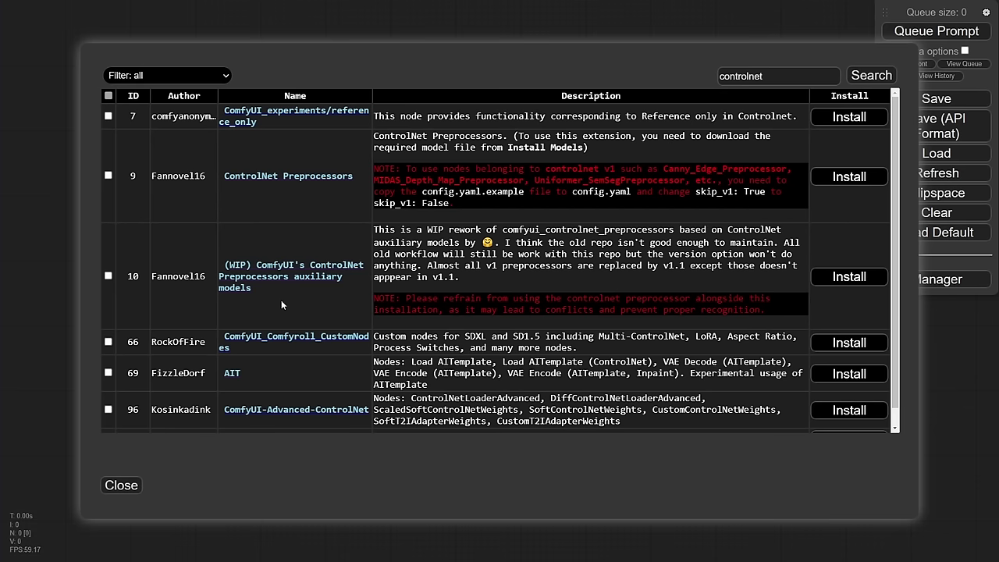
click(849, 277)
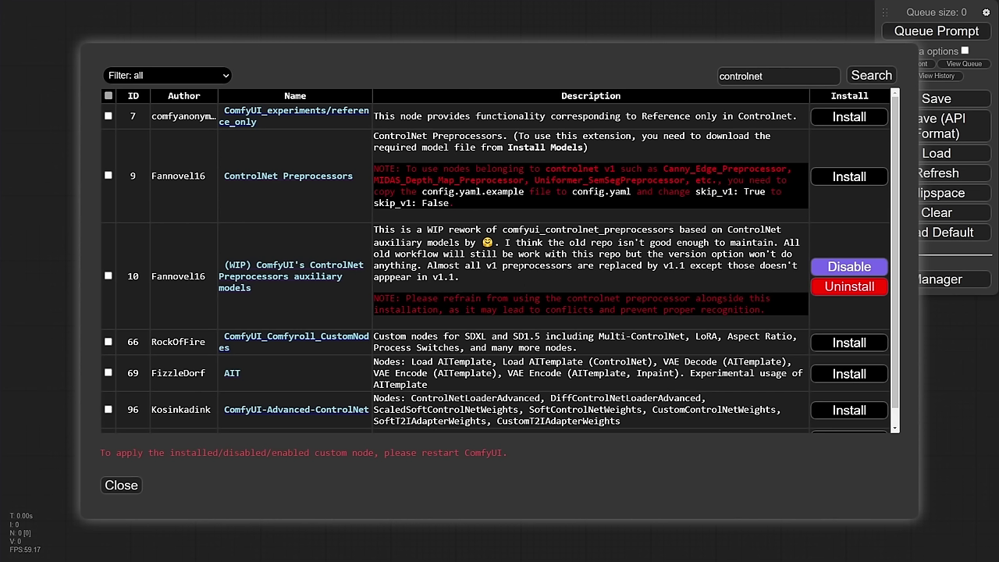
click(121, 485)
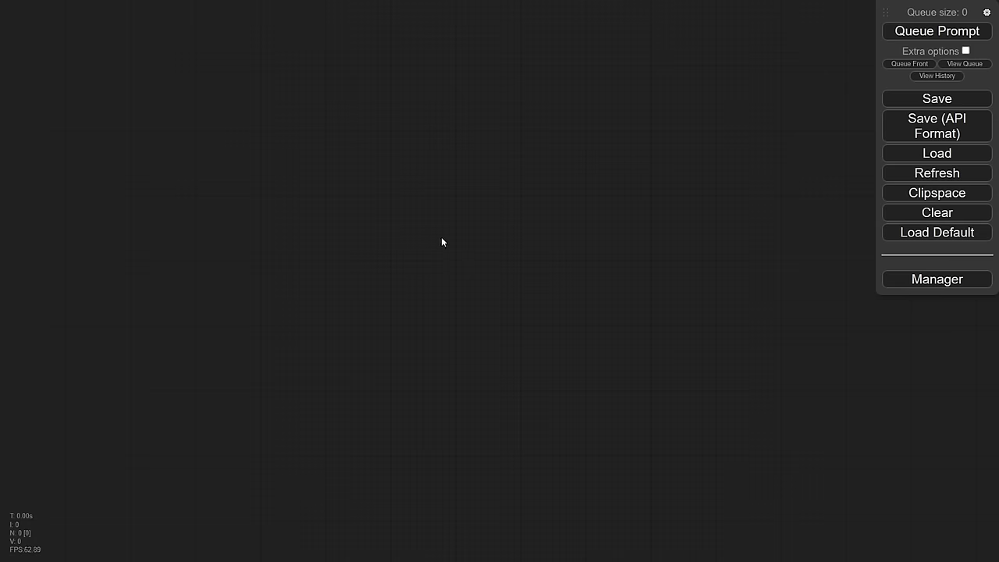
Browse Add Node > ControlNet Preprocessors > Line Extractors to view the newly installed nodes
right_click(442, 239)
mouse_move(442, 240)
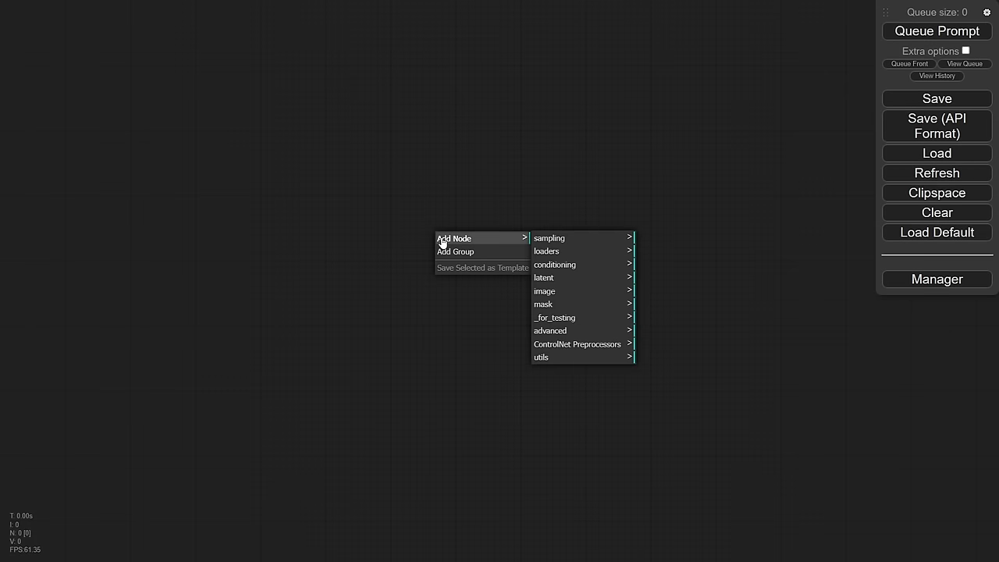
click(582, 347)
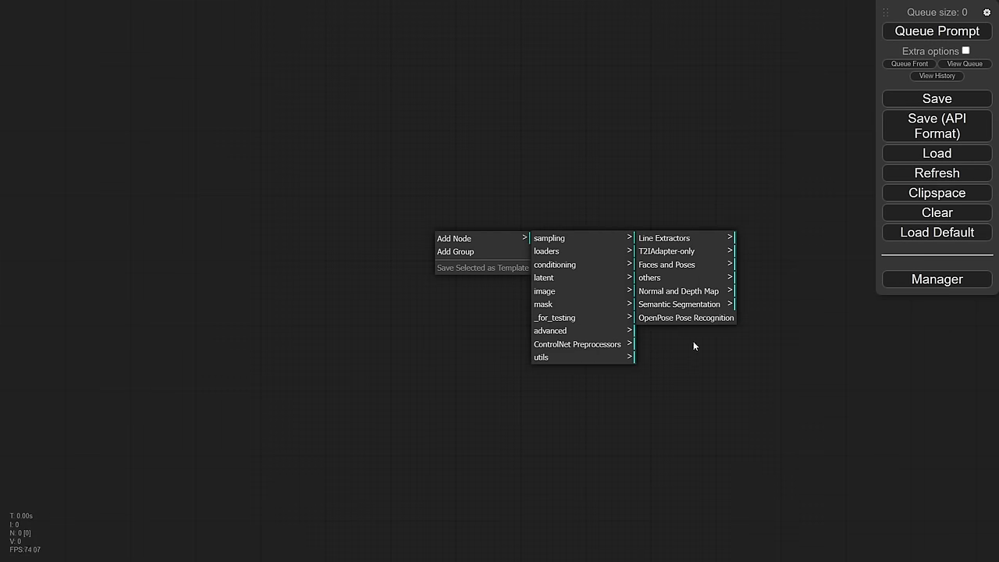
click(678, 240)
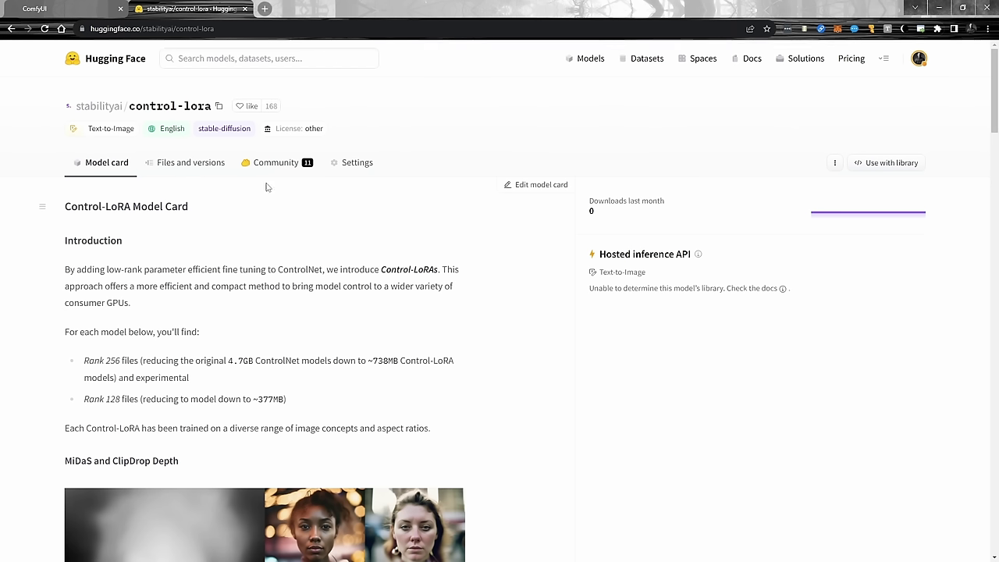
Copy the control-lora git clone commands from Hugging Face's Clone repository dialog, then return to File Explorer
click(835, 164)
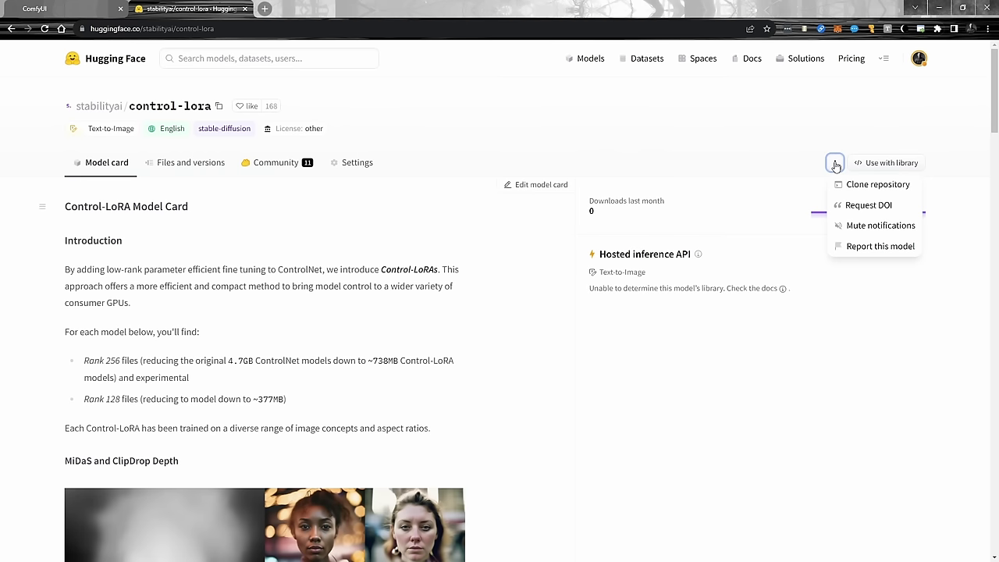
click(872, 185)
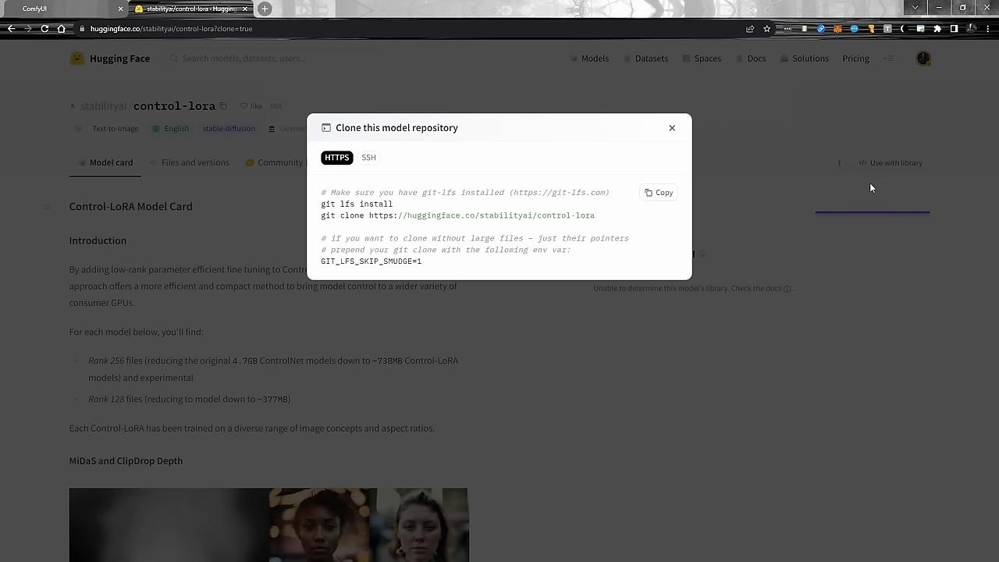
click(663, 195)
key(alt+Tab)
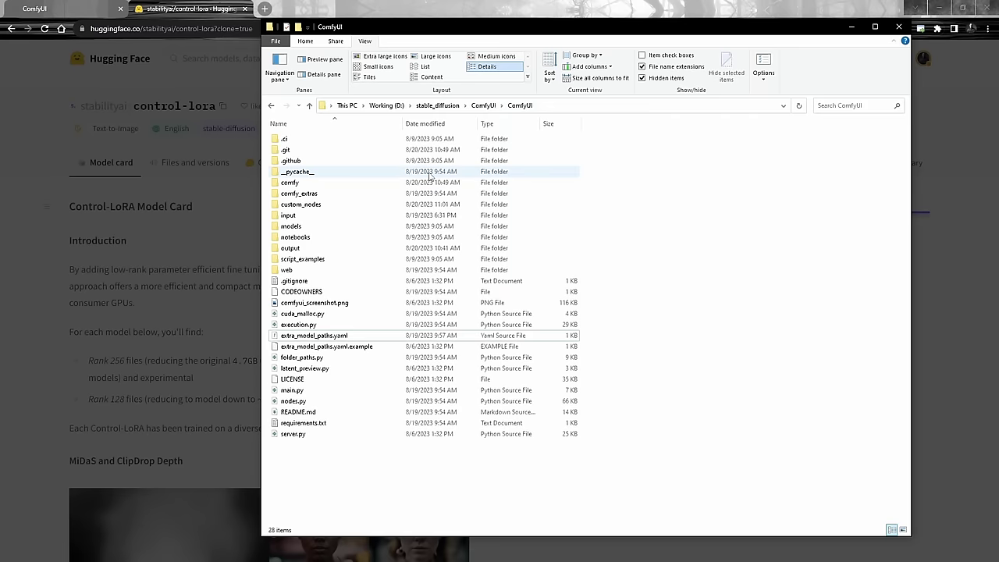
Inspect the models\controlnet folder, then go back to the ComfyUI folder
double_click(296, 225)
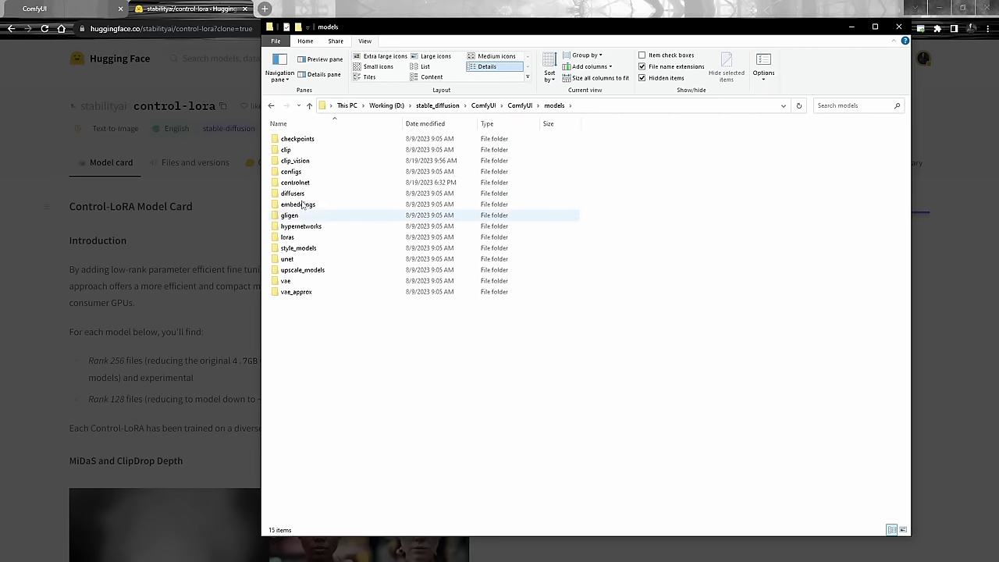
double_click(295, 182)
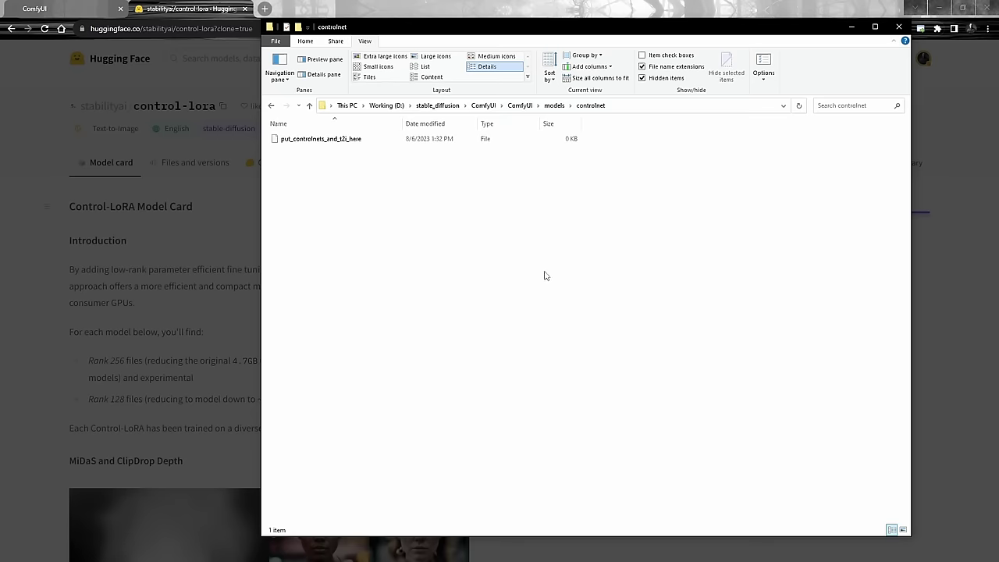
click(271, 106)
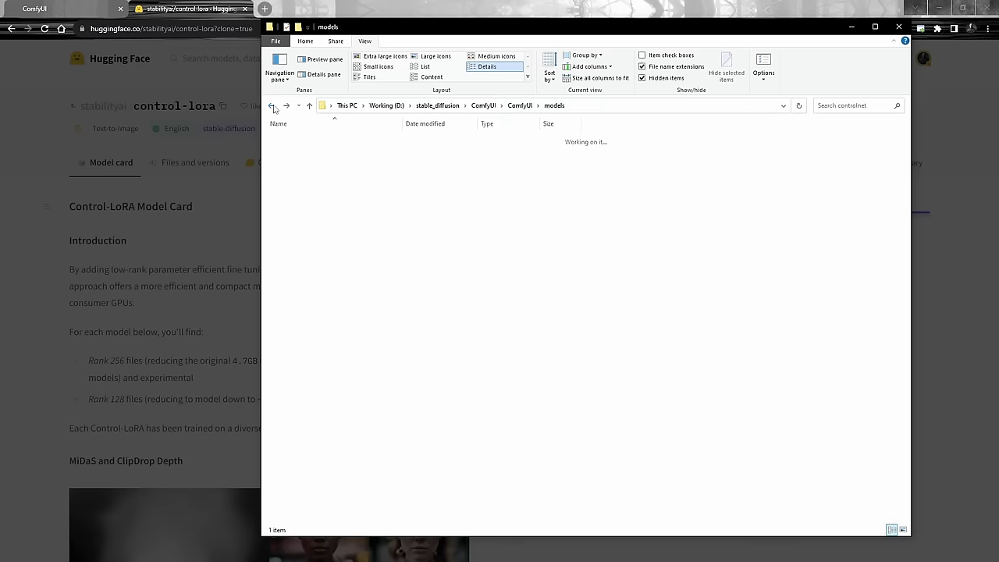
click(271, 105)
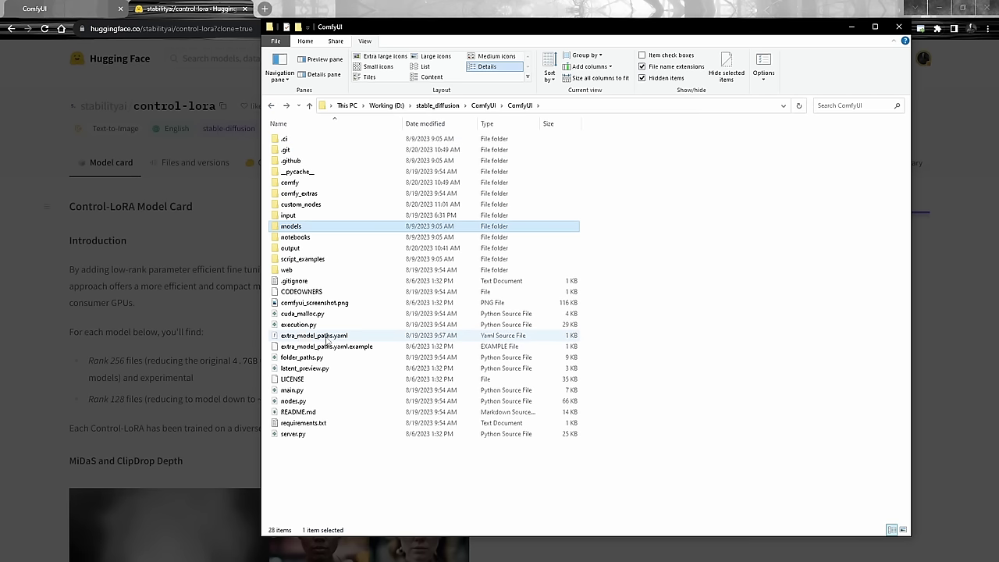
Open extra_model_paths.yaml in Notepad++
click(323, 336)
right_click(323, 337)
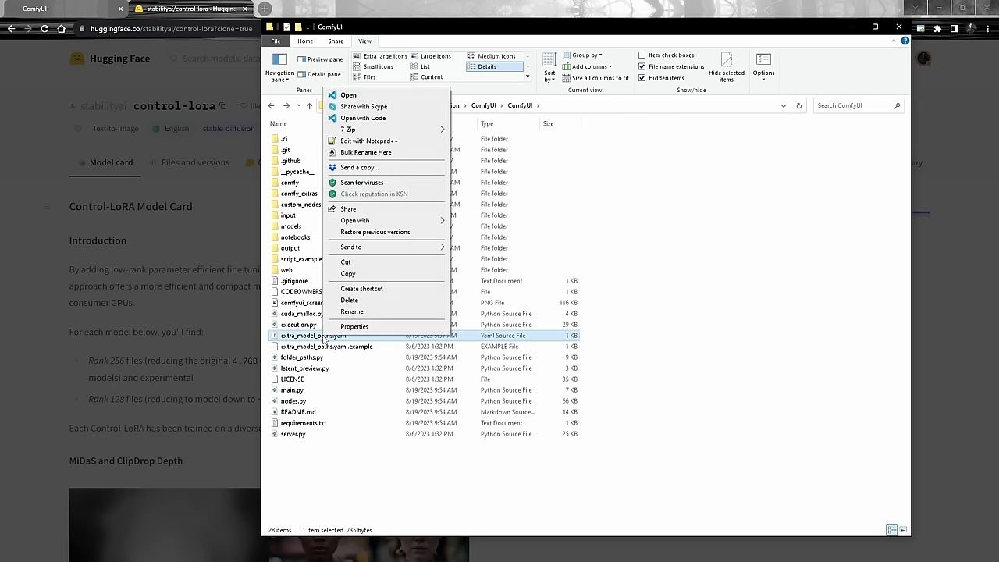
click(351, 117)
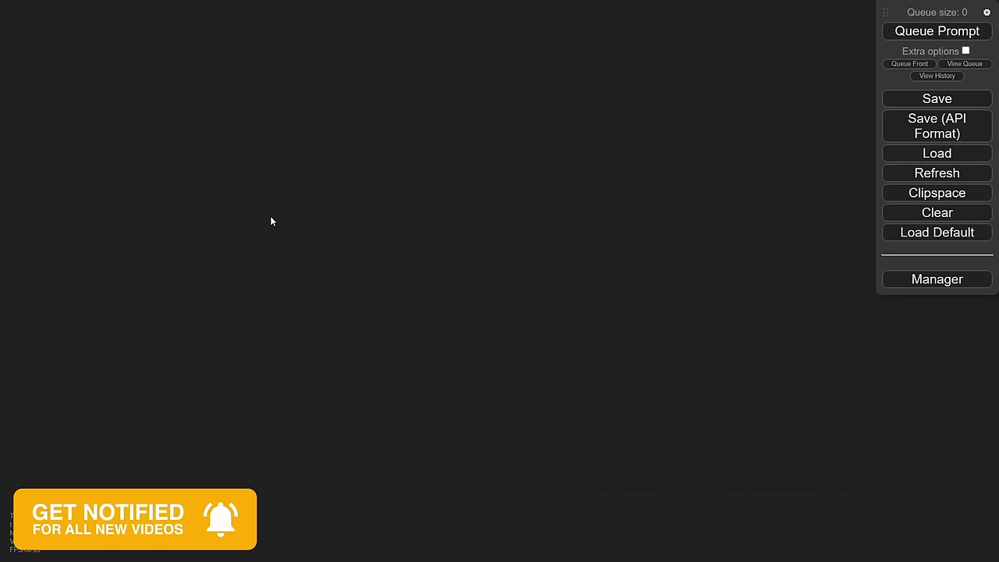
Add a Load Image node holding ComfyUI_00015_ (1).png and nudge it into place
right_click(270, 218)
click(314, 220)
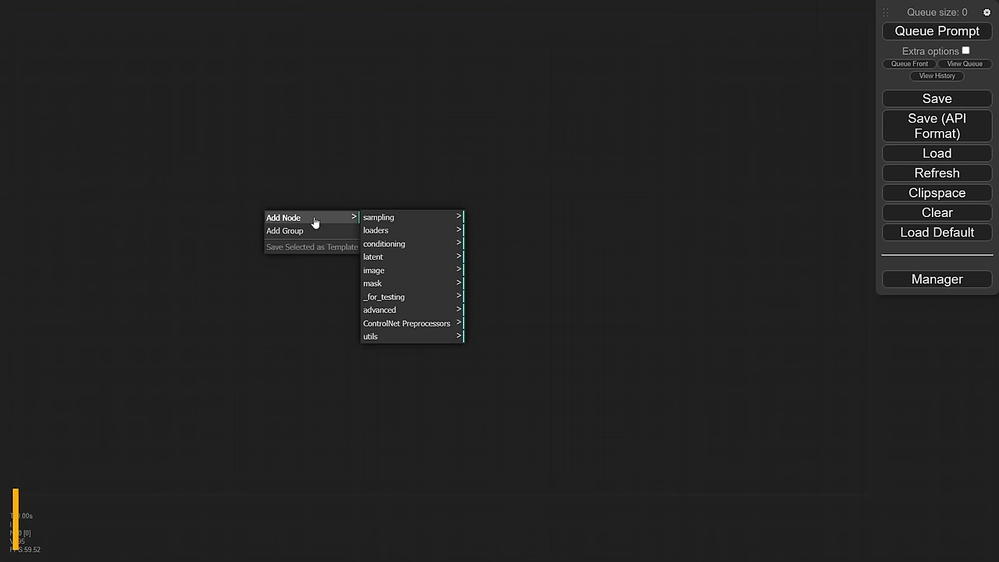
click(412, 279)
click(499, 336)
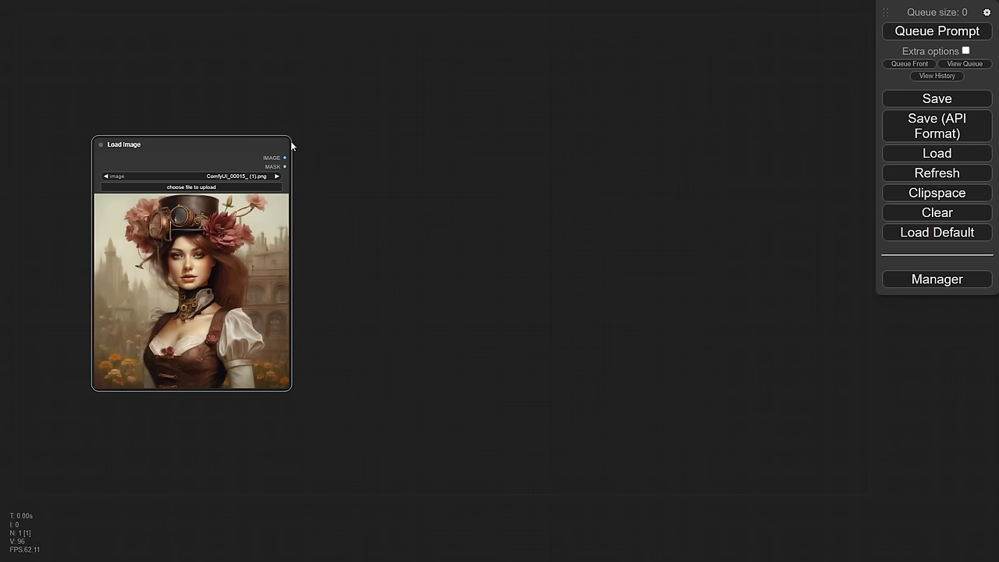
drag(211, 145, 188, 165)
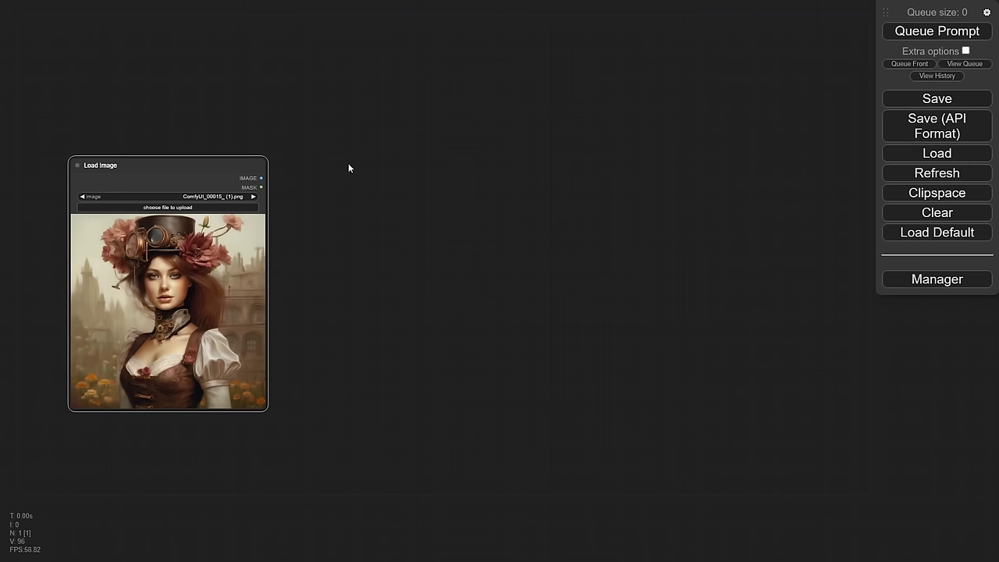
Add a MiDaS - Depth Map node from ControlNet Preprocessors > Normal and Depth Map
right_click(354, 217)
click(355, 218)
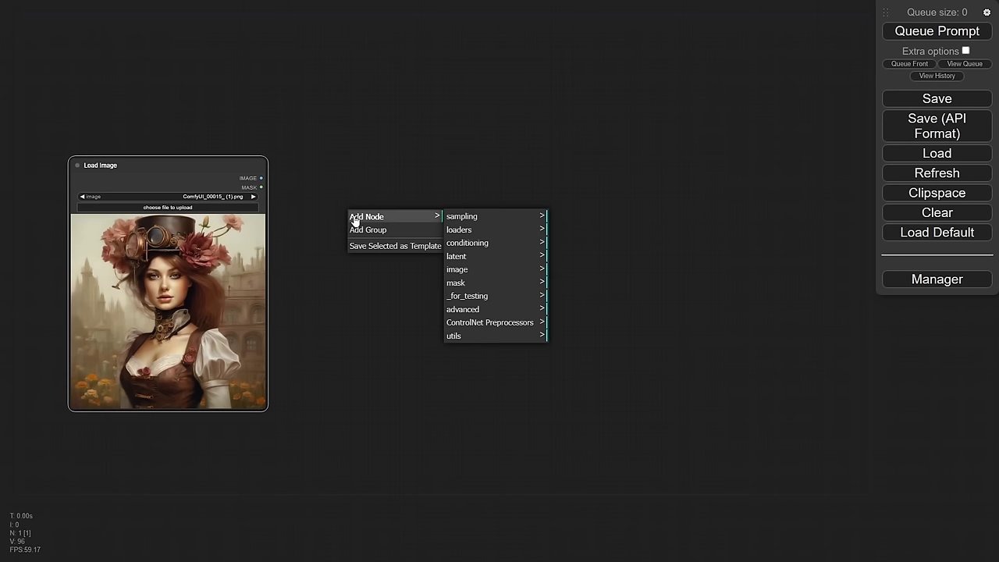
click(501, 324)
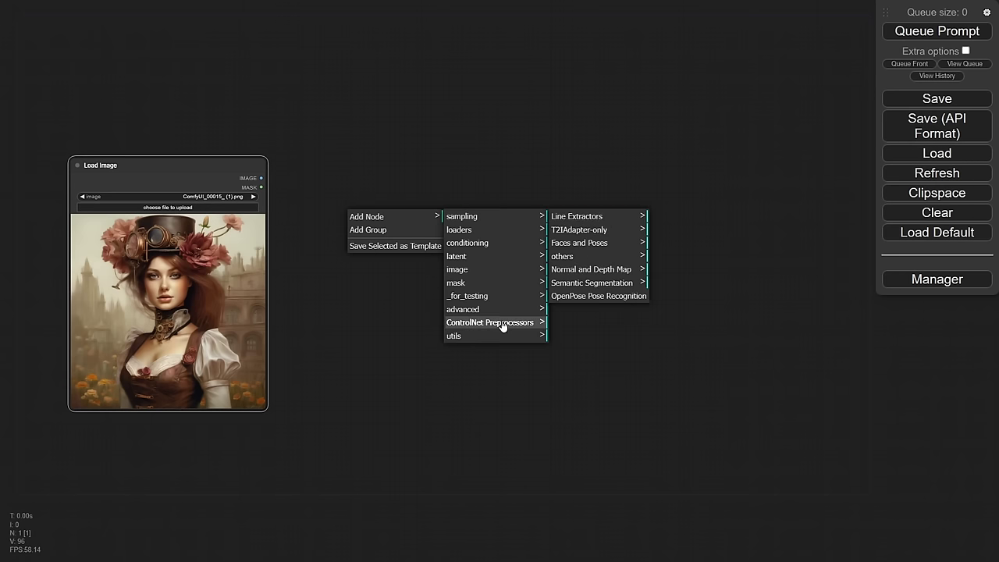
click(598, 218)
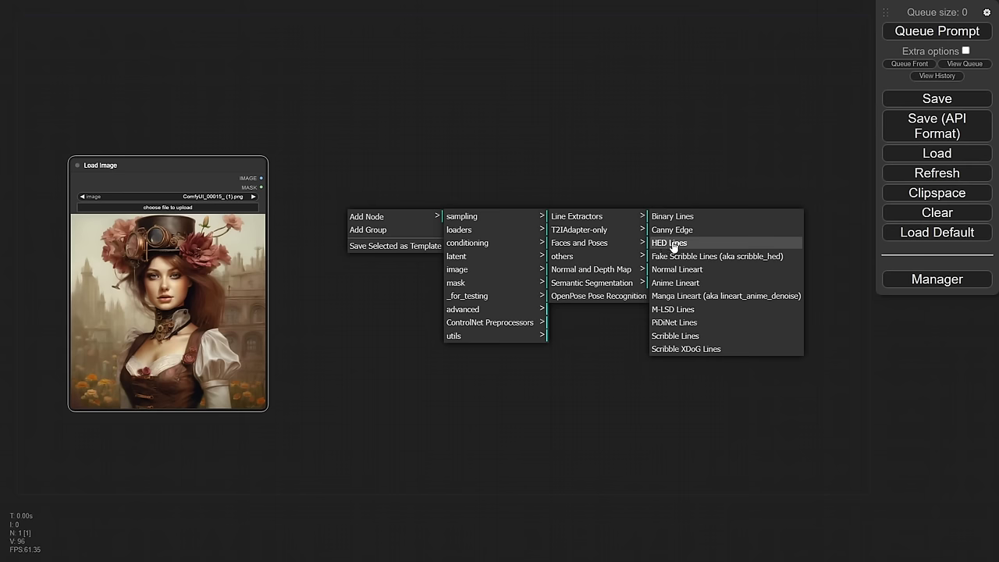
click(624, 270)
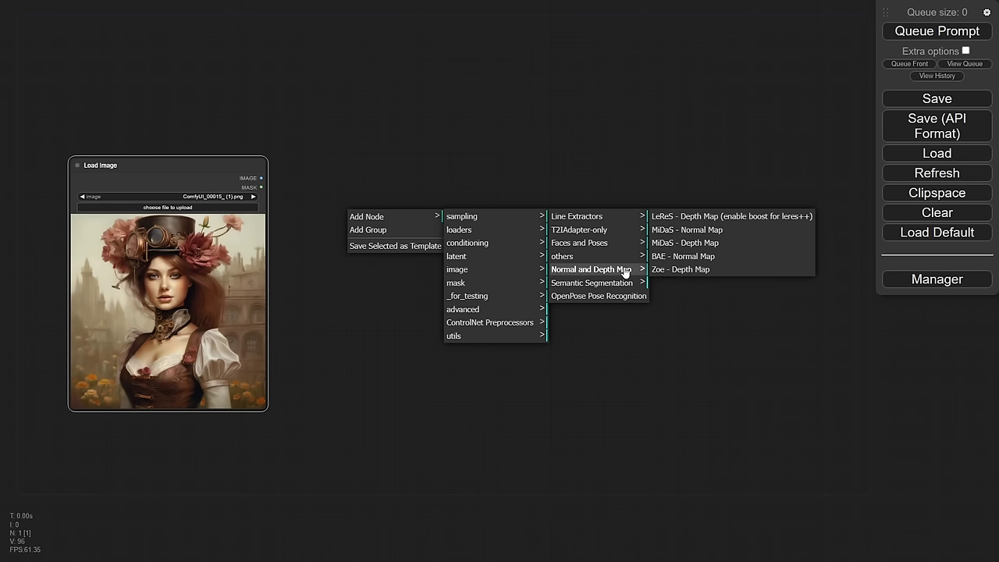
click(691, 248)
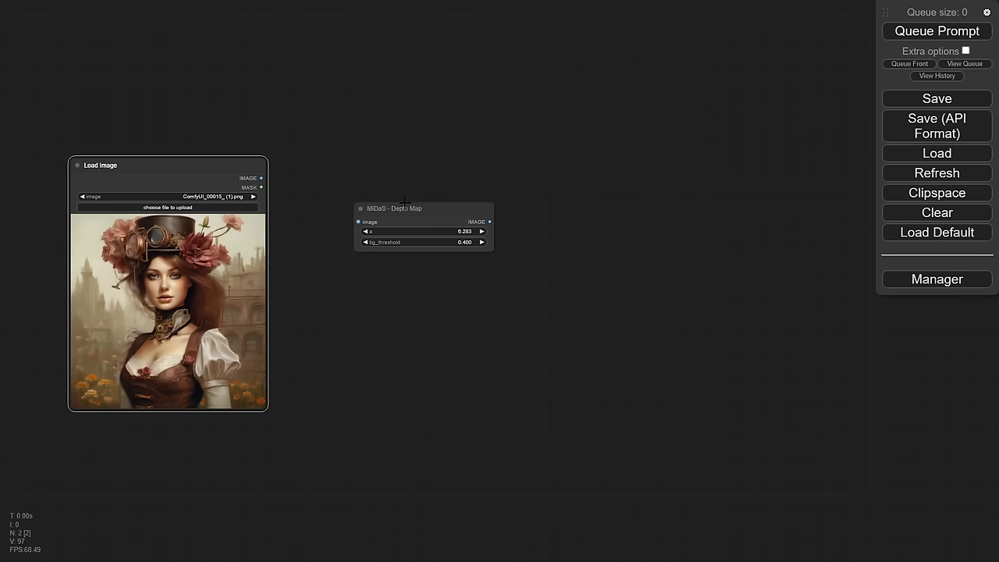
drag(405, 201, 390, 179)
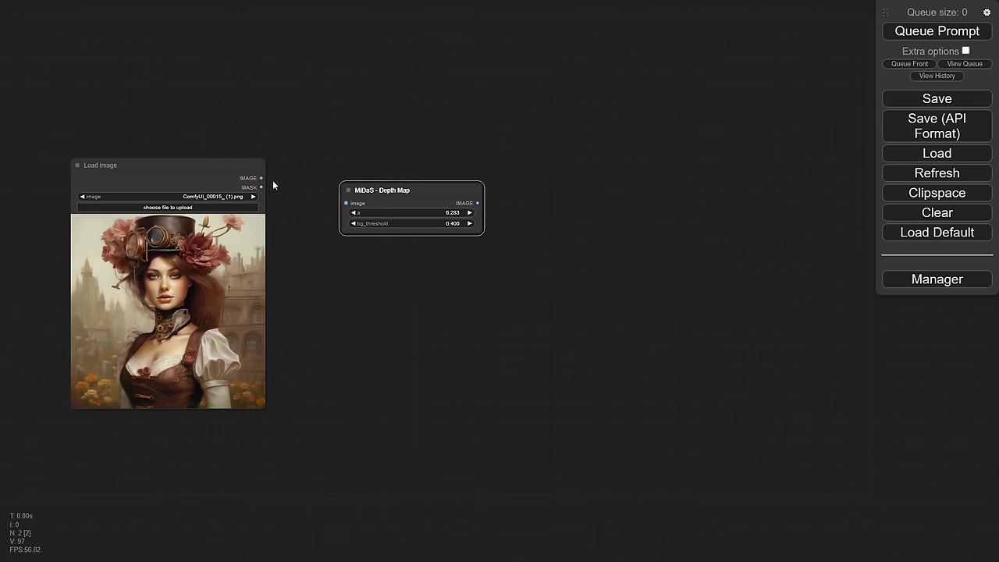
Wire the portrait into MiDaS and send its output to a new Preview Image node
drag(261, 178, 346, 203)
drag(478, 203, 596, 235)
click(508, 368)
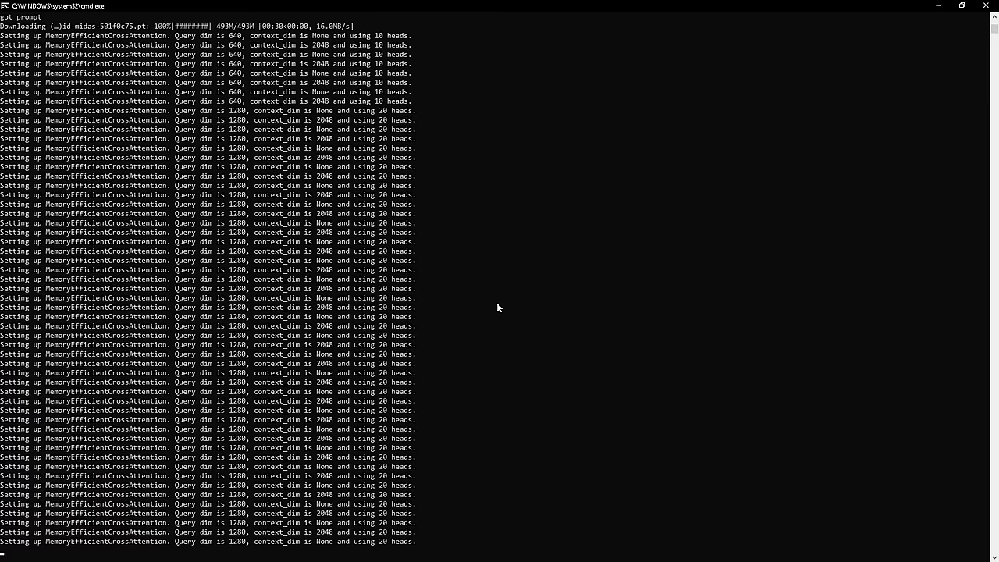
Minimize the Command Prompt server console to bring ComfyUI back into view
click(938, 6)
Queue the workflow for the MiDaS depth map, enlarge its preview, and move preview and MiDaS node up
click(934, 36)
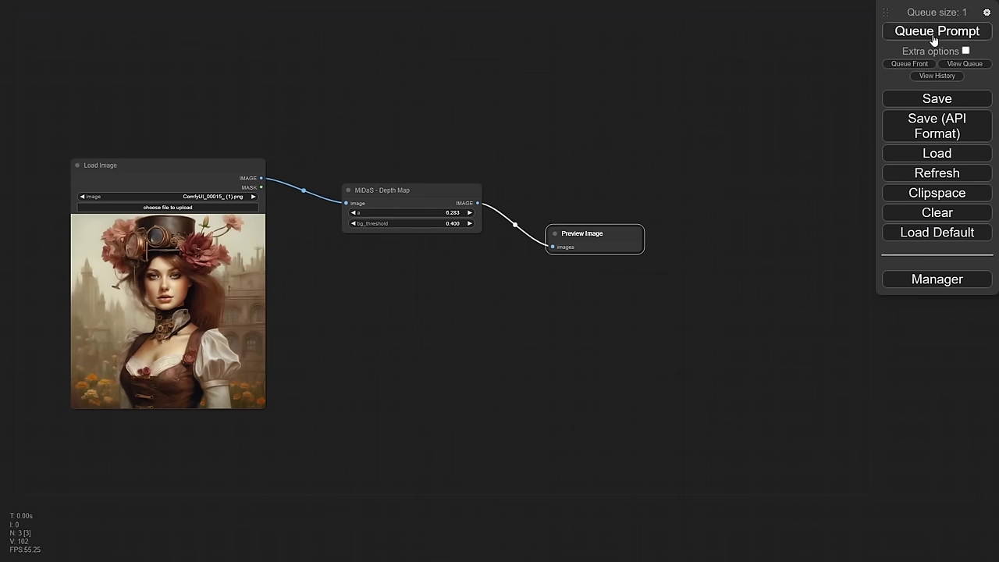
drag(812, 518, 862, 527)
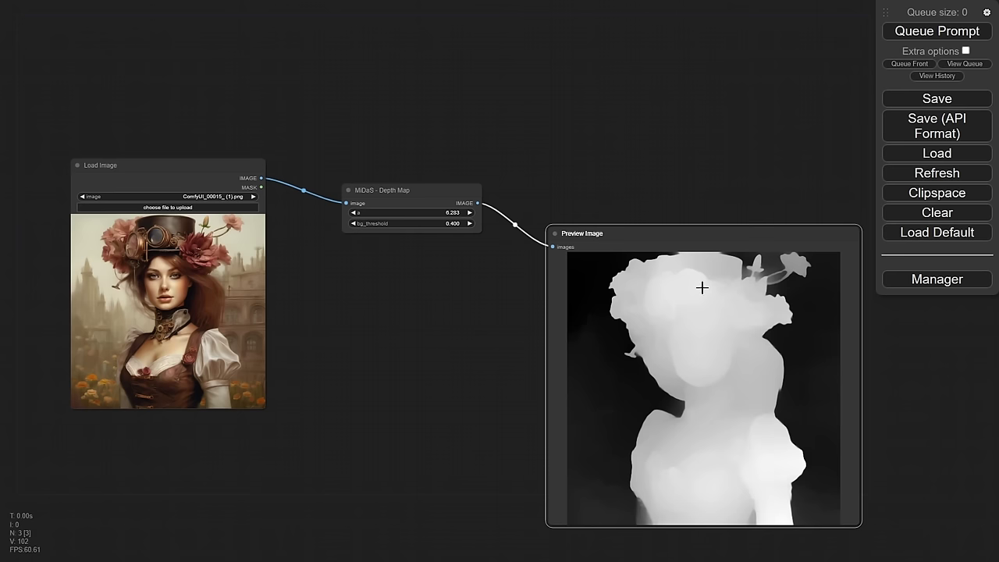
drag(860, 527, 787, 489)
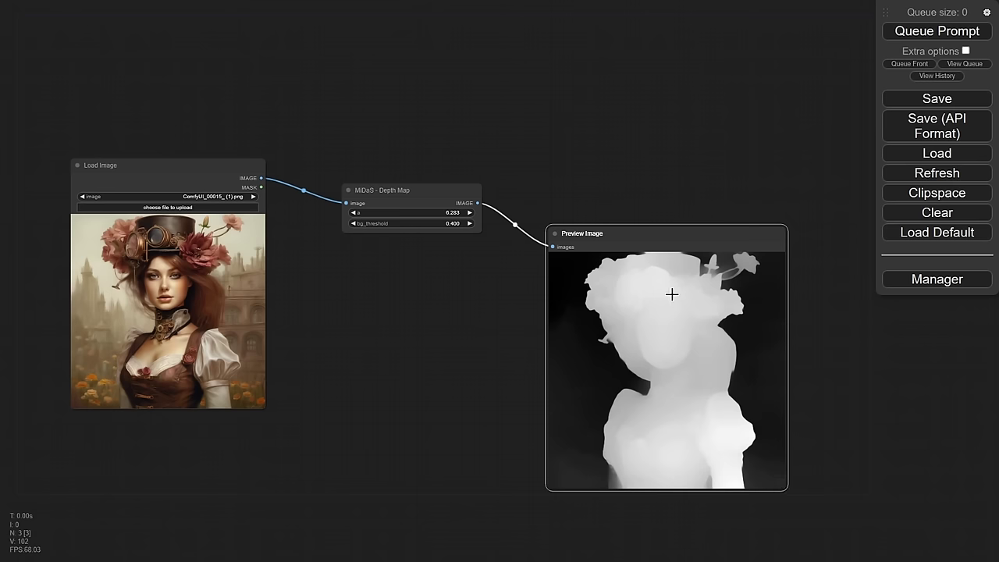
drag(629, 235, 612, 70)
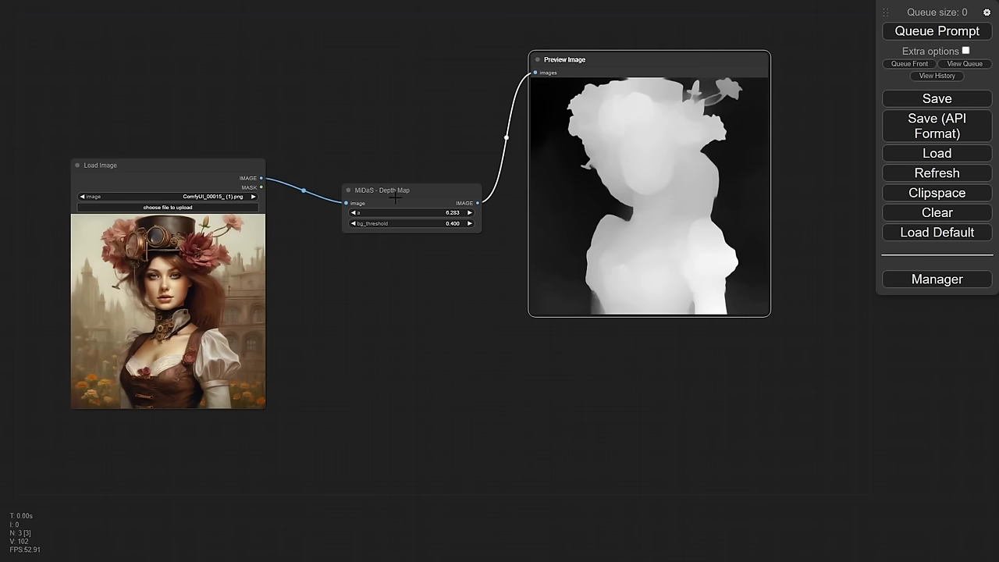
drag(390, 191, 365, 131)
Add a Canny Edge node from Line Extractors and feed it the portrait from Load Image
right_click(366, 237)
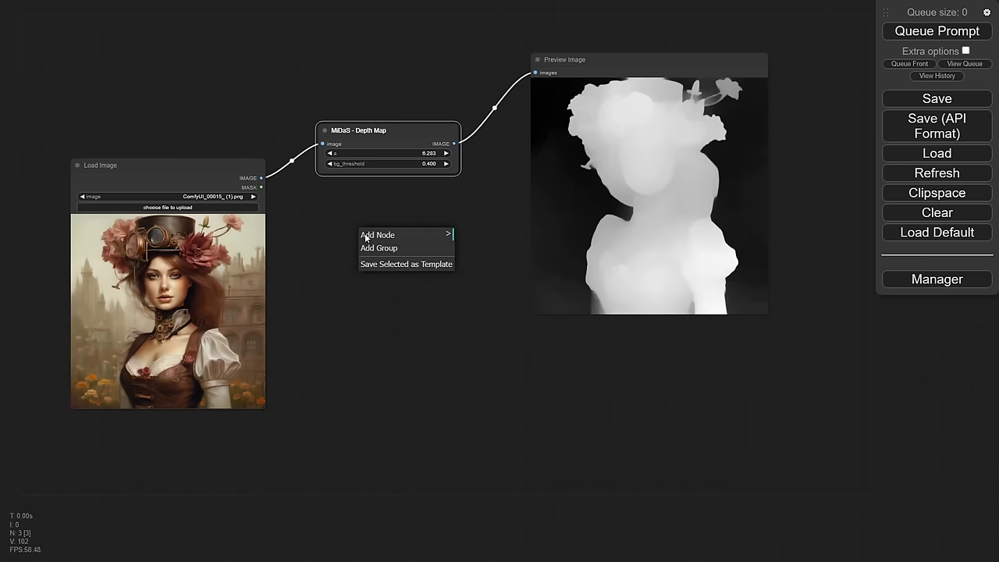
click(368, 237)
click(504, 341)
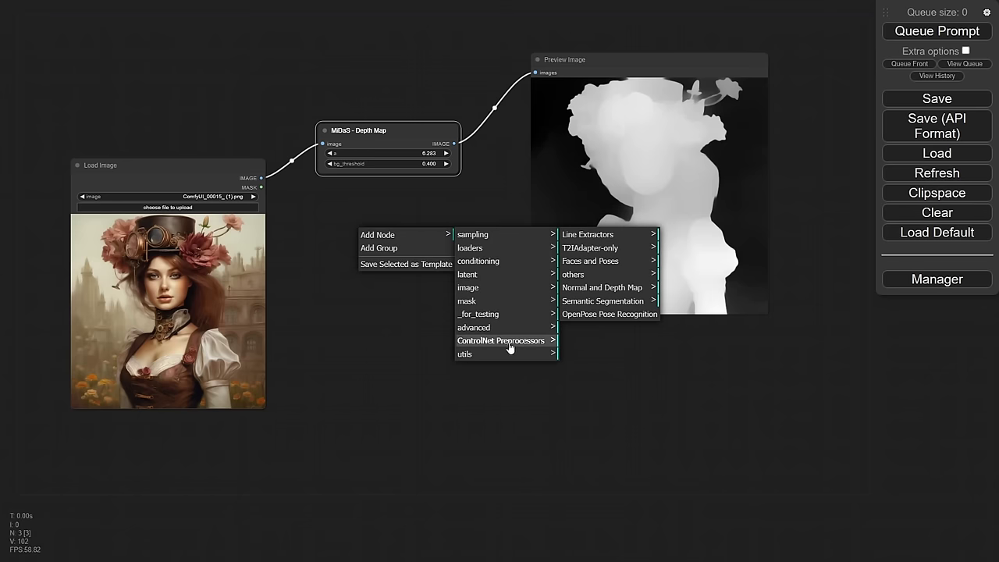
click(601, 236)
click(683, 248)
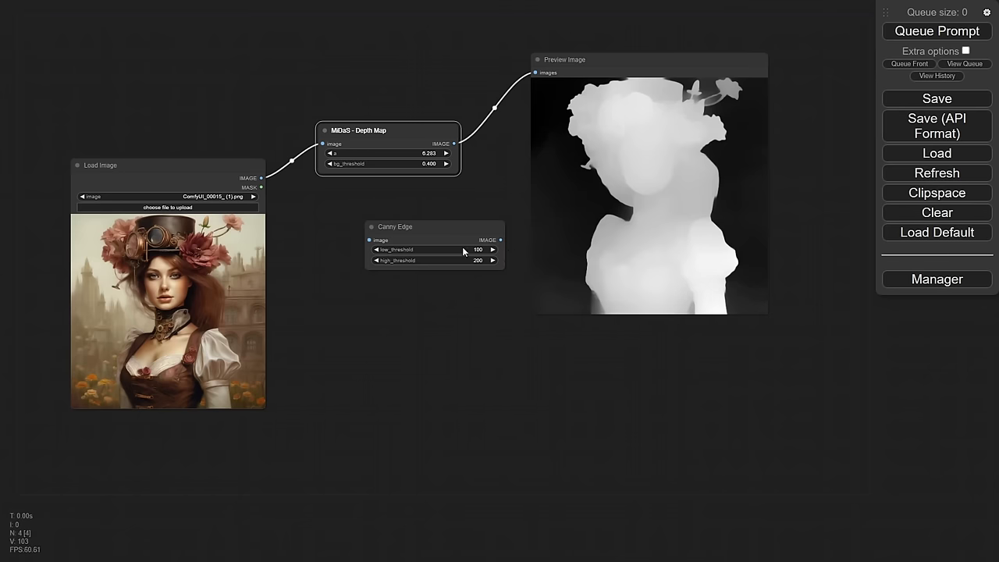
drag(414, 224, 362, 215)
drag(261, 178, 322, 236)
Attach a Preview Image to Canny Edge, queue the run, and enlarge the edge-map preview
drag(456, 236, 563, 342)
click(539, 425)
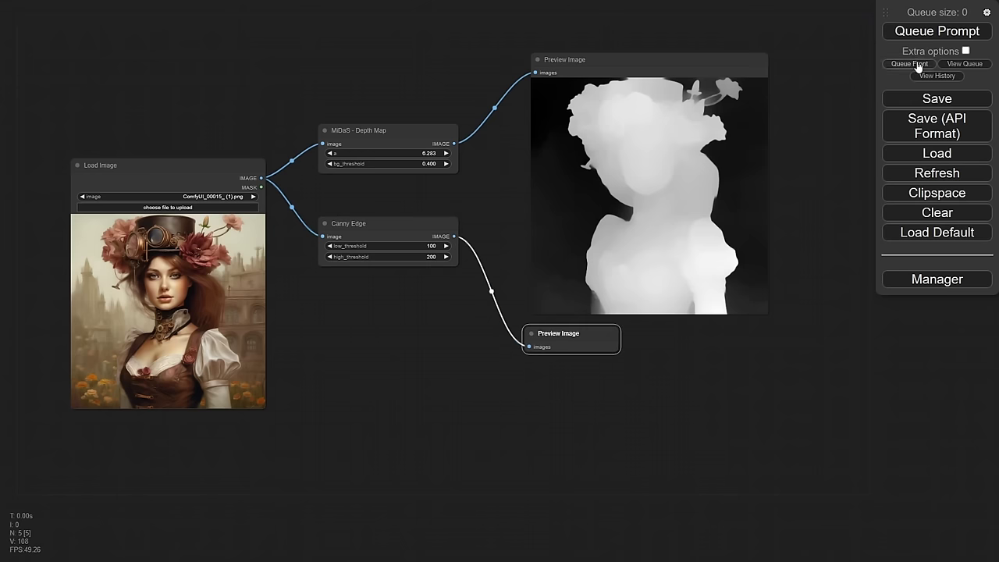
click(929, 33)
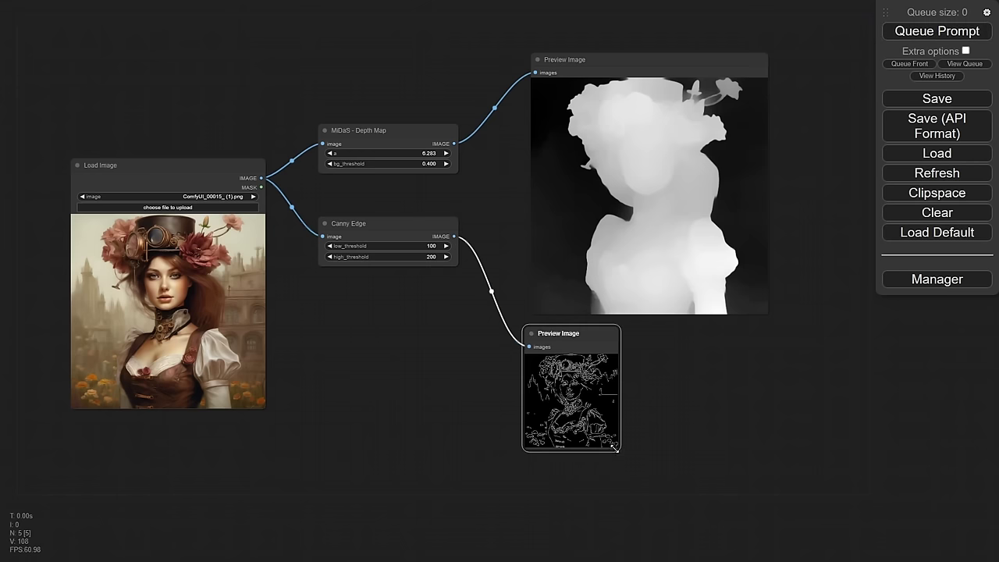
drag(615, 446, 757, 549)
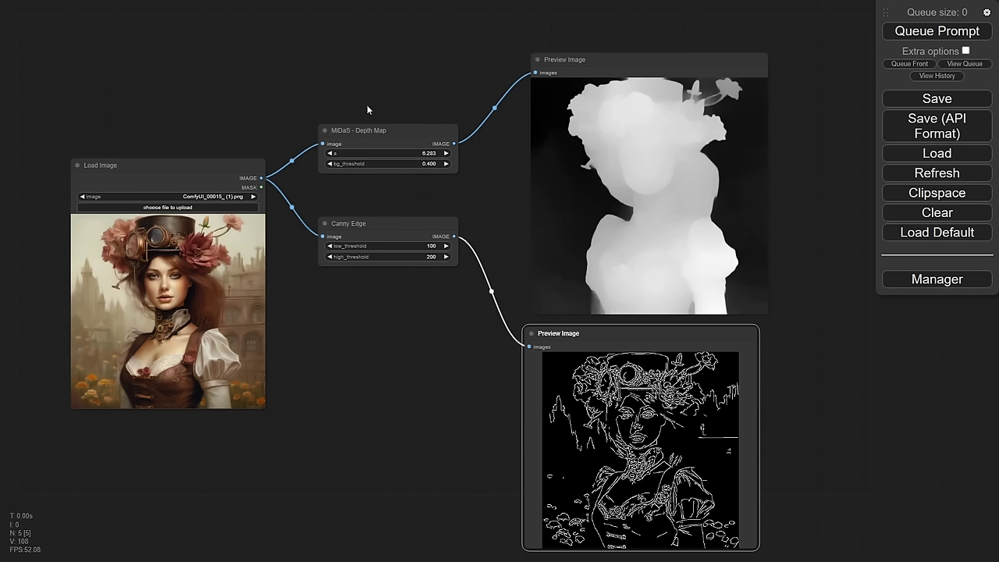
Delete the Canny Edge node and its edge-map Preview Image
click(383, 224)
key(Delete)
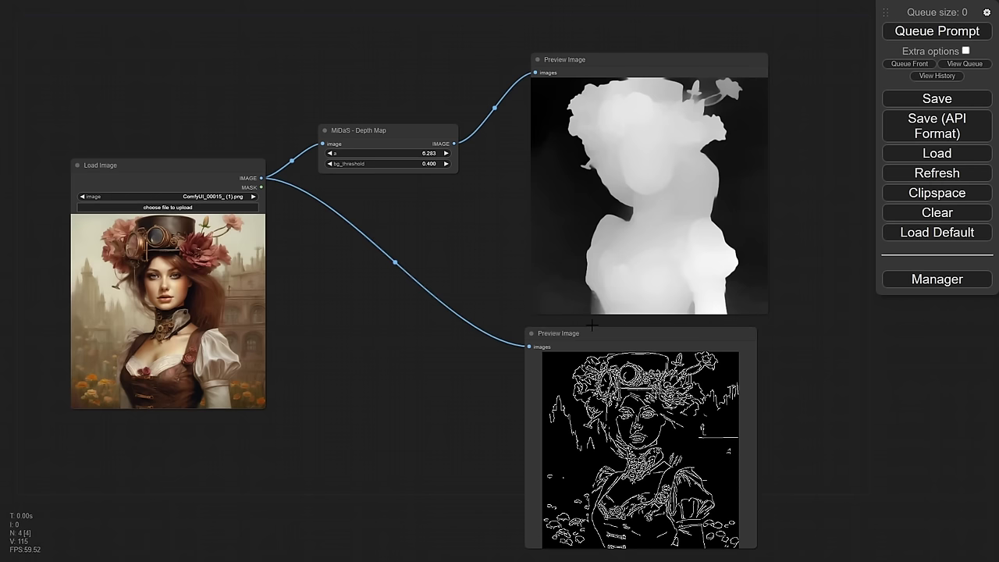
click(558, 334)
key(Delete)
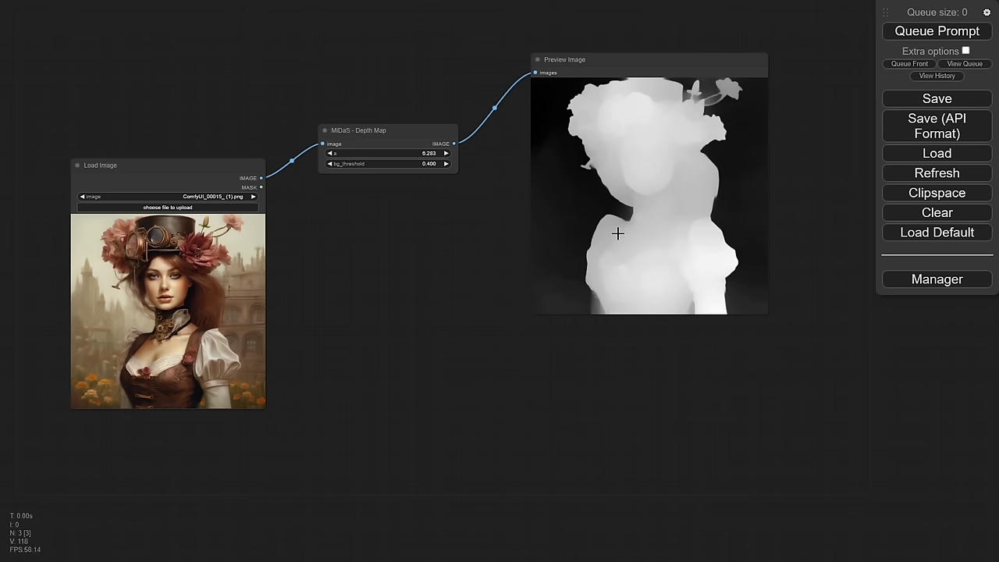
Move the MiDaS node and depth preview closer together and zoom the canvas out
drag(421, 132, 397, 157)
drag(599, 68, 545, 148)
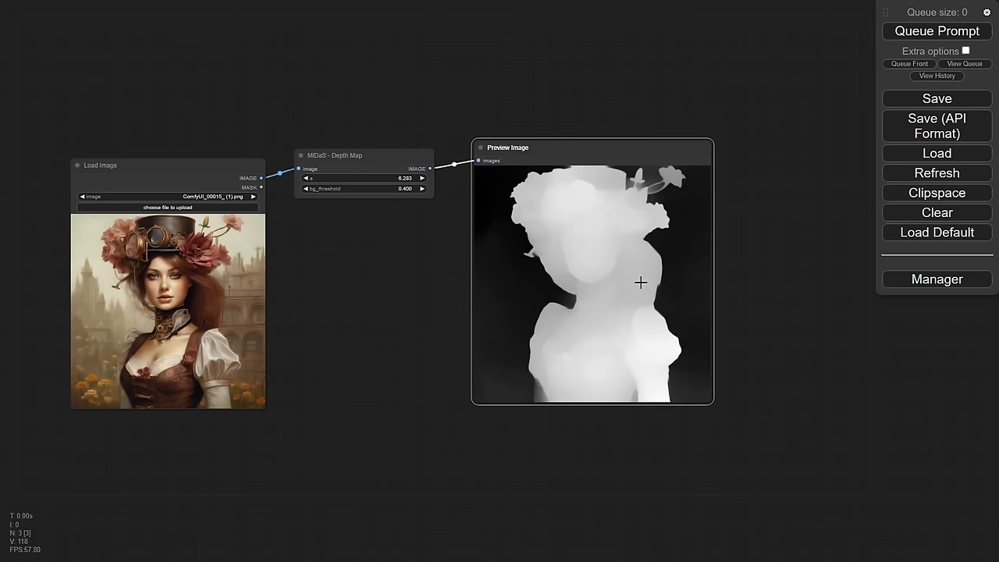
scroll(640, 281, down, 3)
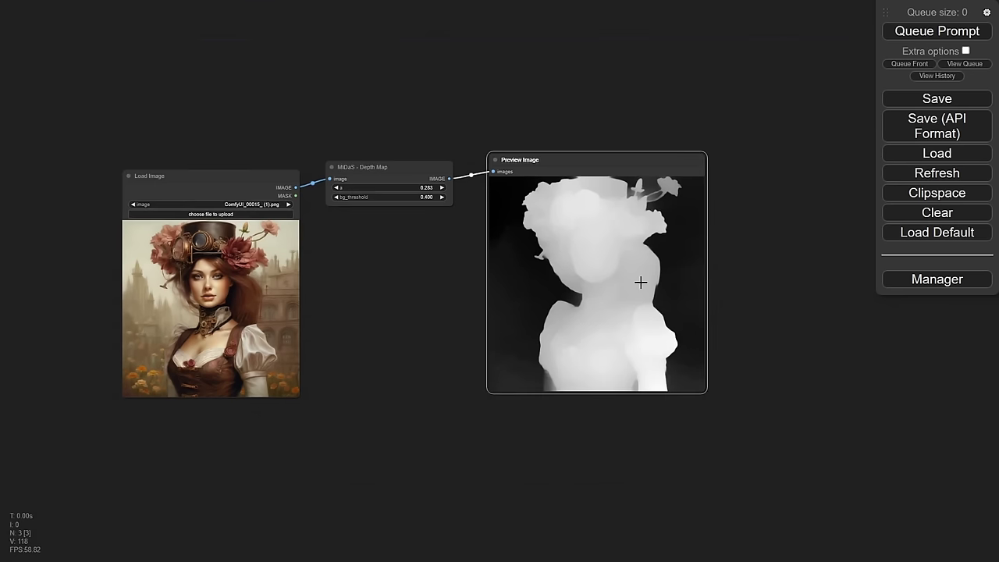
Add a Load Checkpoint node set to SDXL\sd_xl_base_1.0.safetensors
right_click(255, 51)
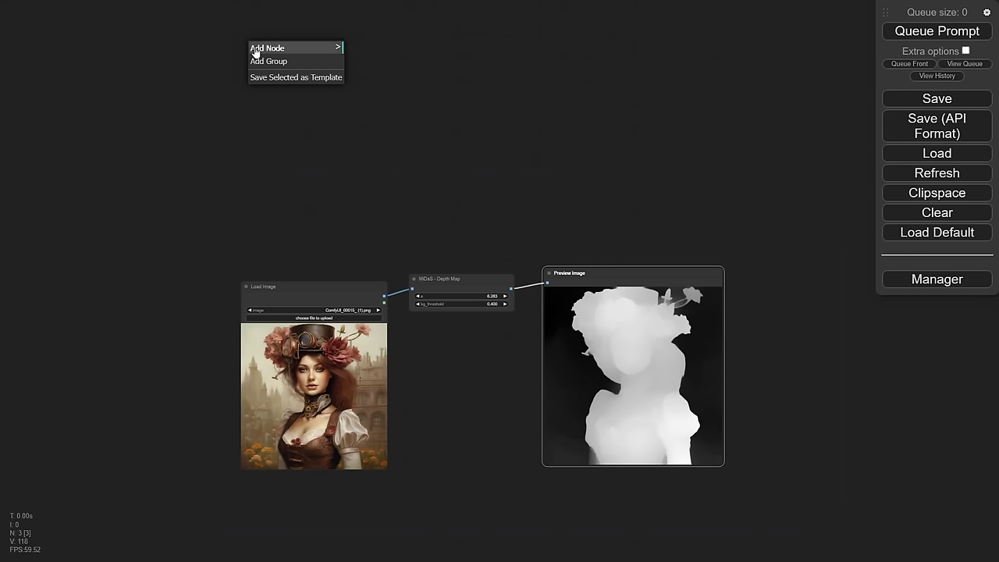
click(257, 48)
click(418, 69)
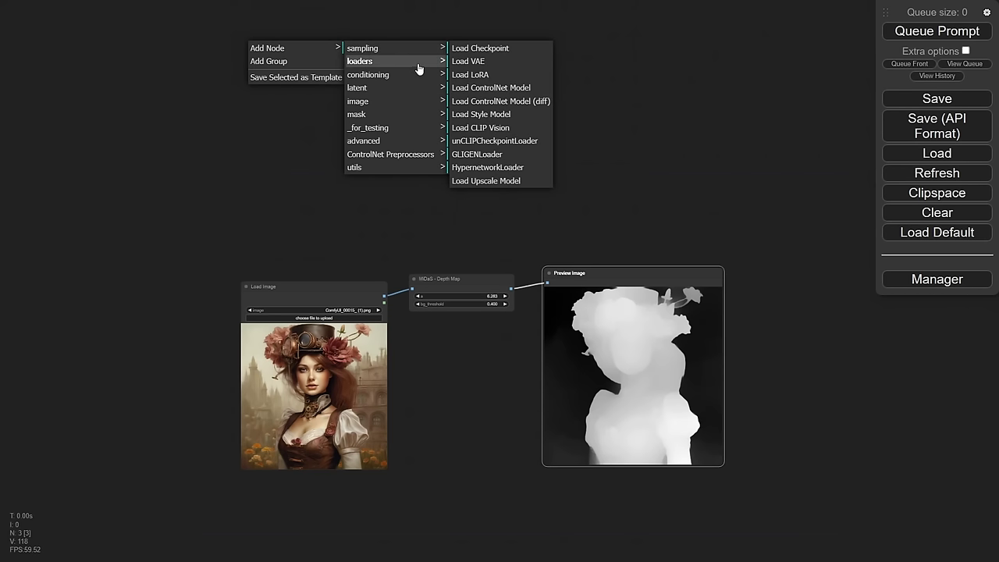
click(476, 47)
drag(309, 42, 213, 43)
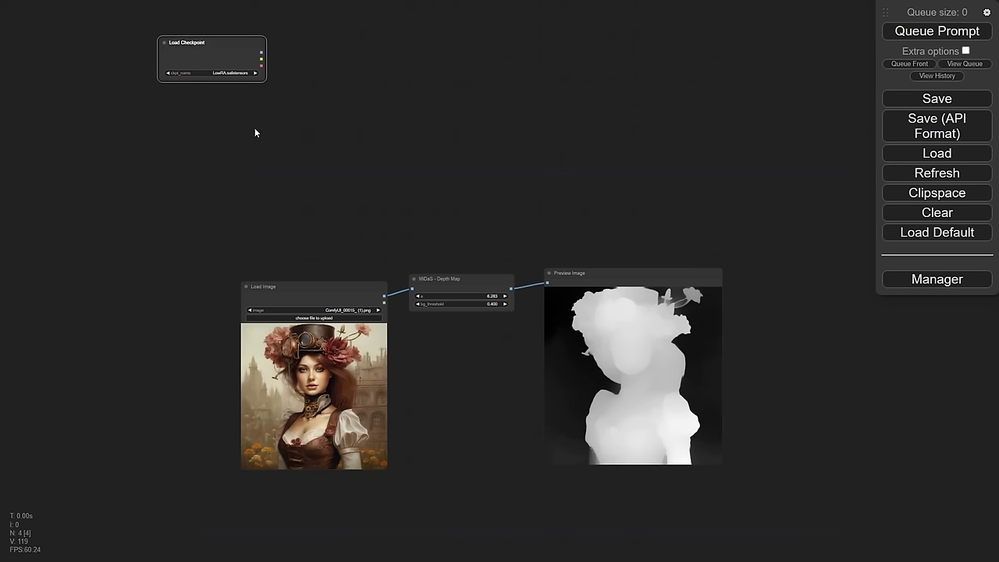
click(259, 72)
Place the Load Checkpoint node at the top left above the depth-map nodes and shrink it
scroll(312, 72, up, 4)
drag(403, 161, 399, 221)
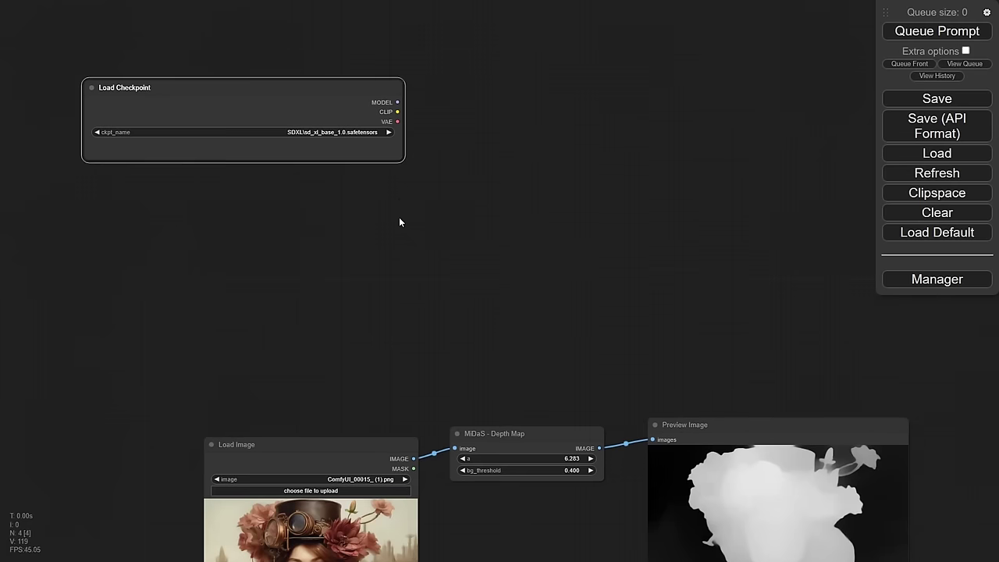
drag(309, 86, 278, 65)
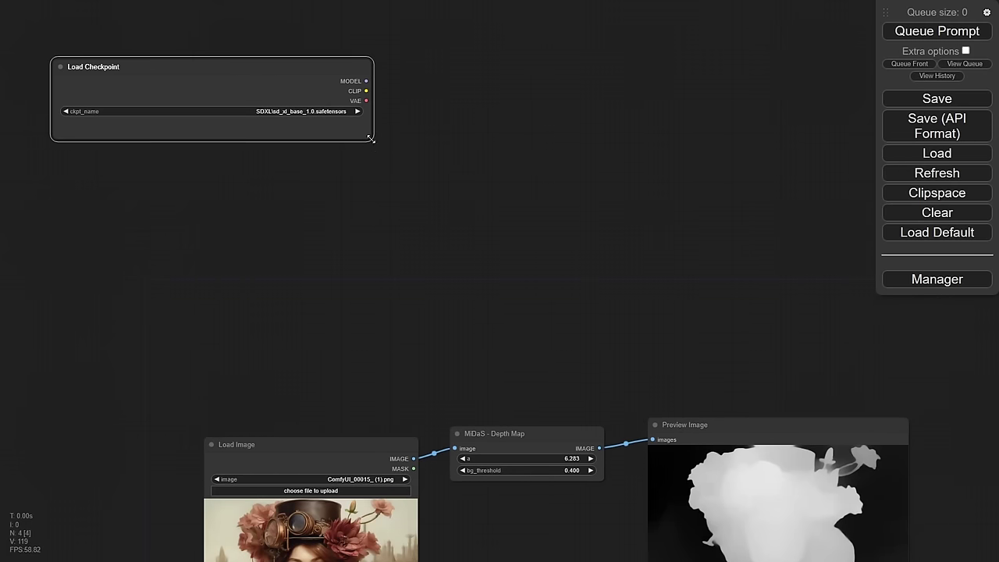
drag(371, 139, 292, 125)
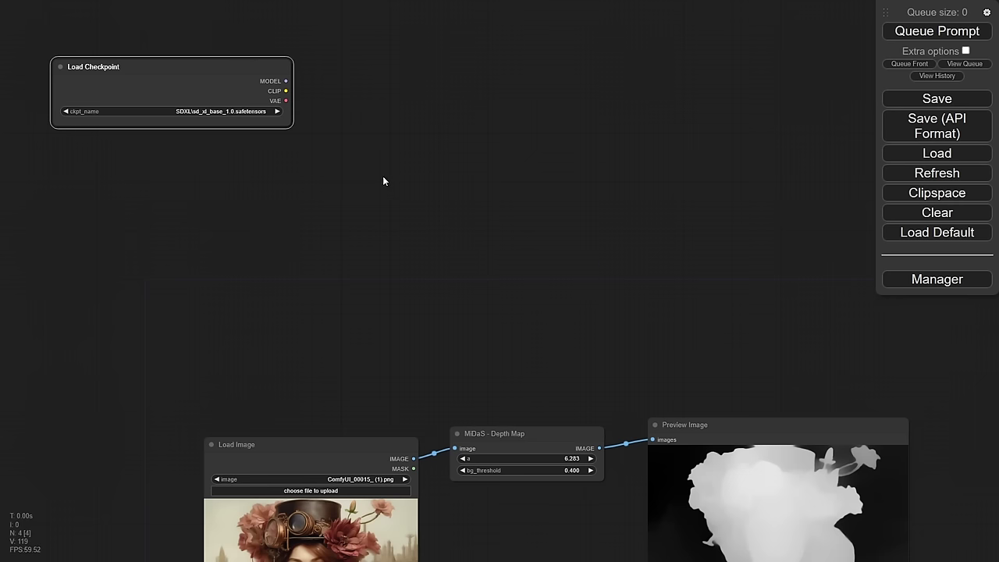
click(120, 163)
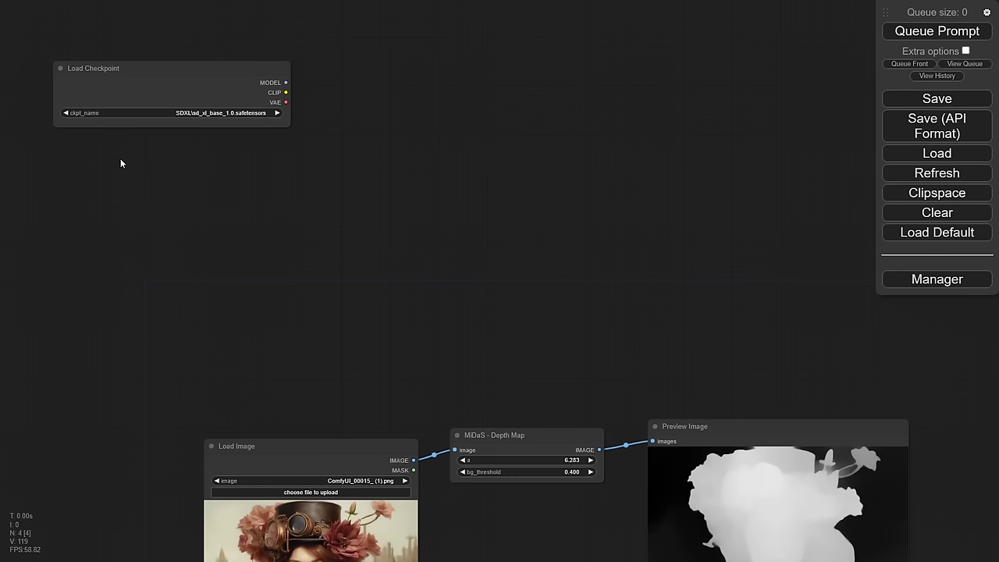
Add a Load ControlNet Model node using control-lora-depth-rank256.safetensors below the checkpoint, widened to fit
right_click(120, 163)
click(124, 160)
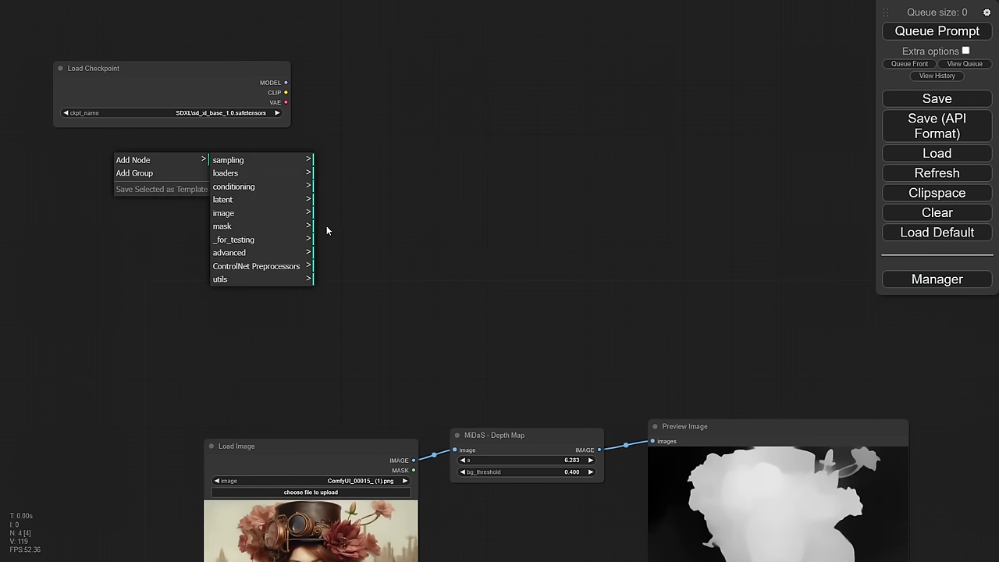
click(271, 171)
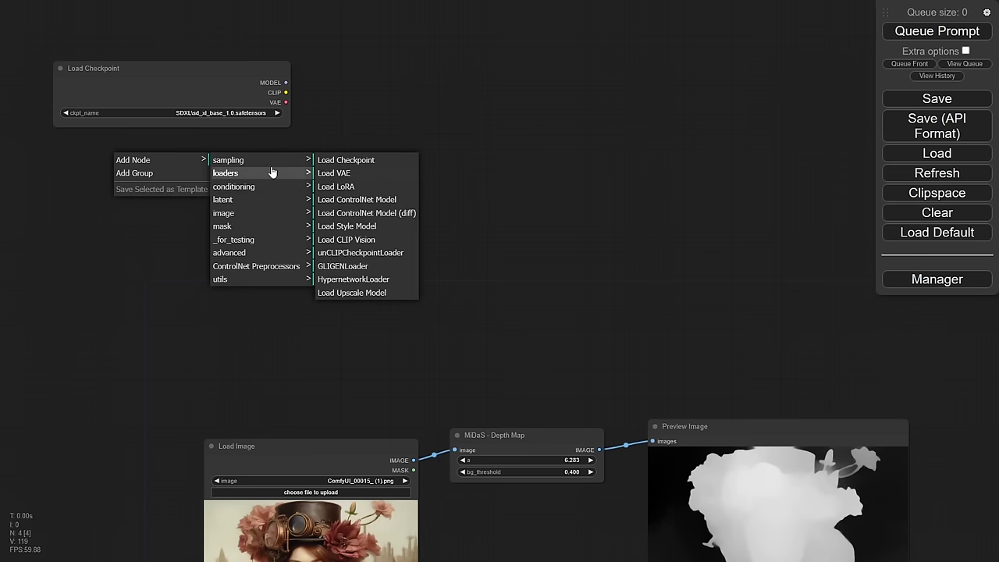
click(356, 200)
mouse_move(265, 178)
mouse_down()
mouse_move(222, 179)
mouse_move(278, 178)
mouse_up()
click(220, 168)
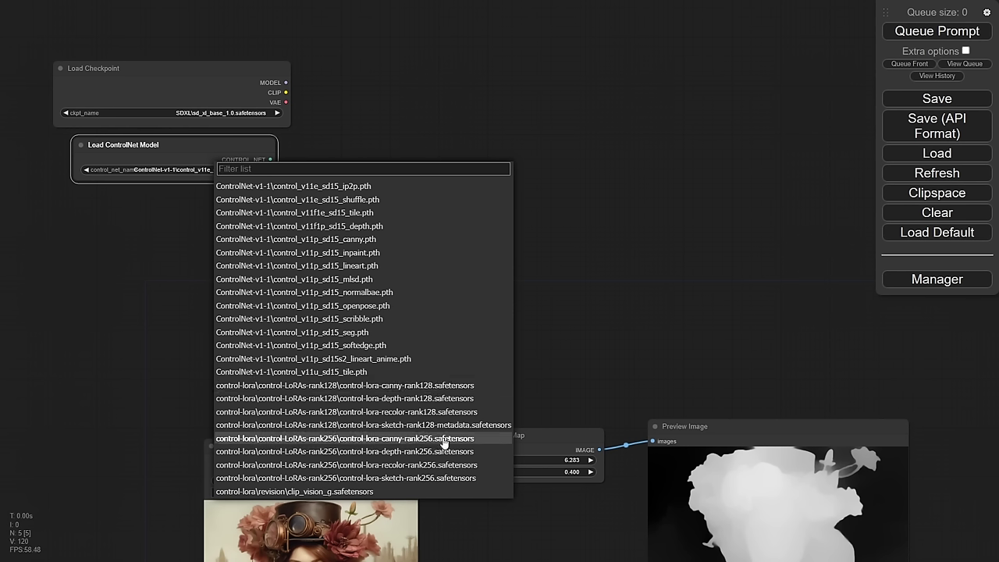
click(388, 452)
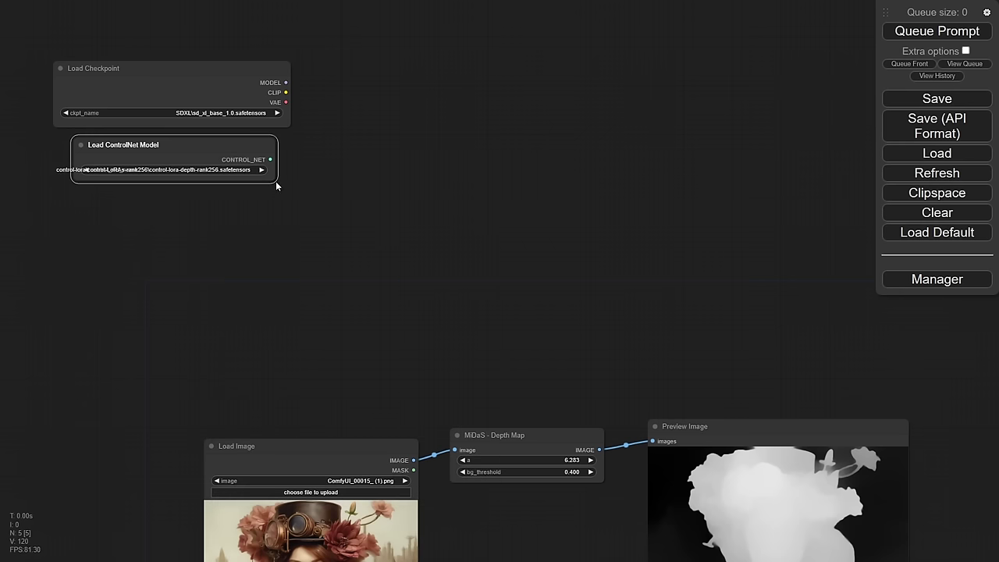
drag(276, 185, 352, 184)
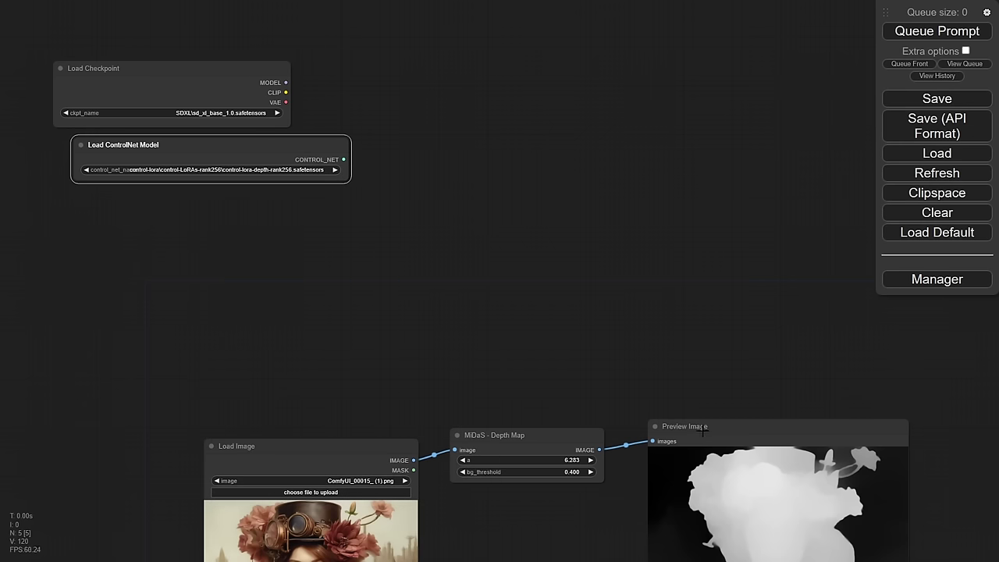
Reposition the depth preview higher and the Load Image node up and left
drag(702, 428, 685, 254)
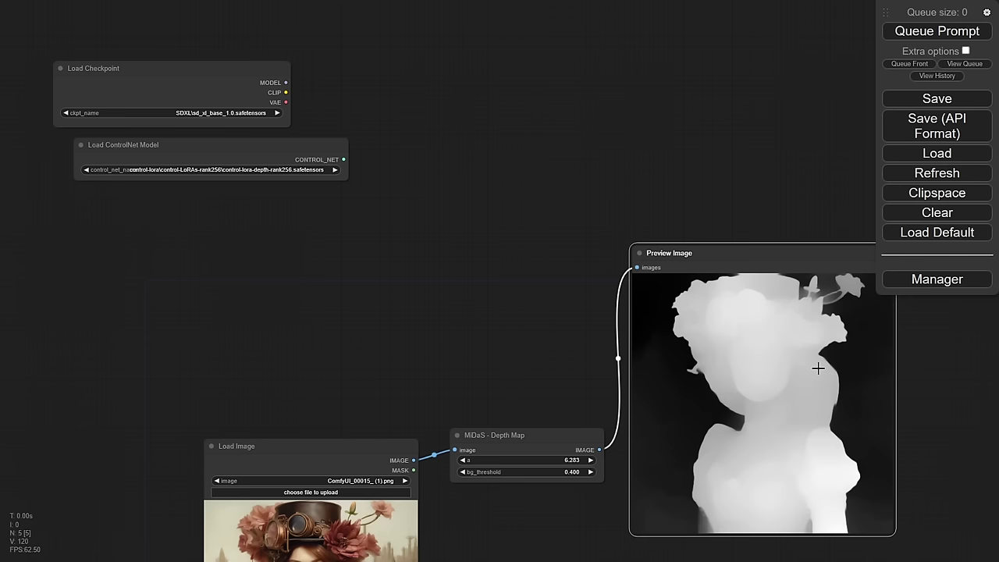
drag(370, 448, 270, 332)
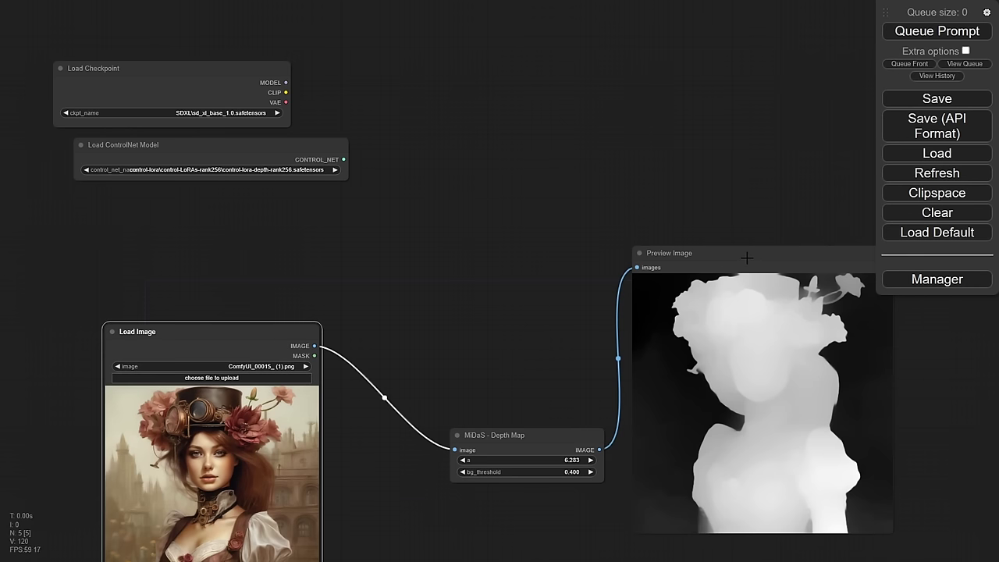
drag(747, 257, 750, 259)
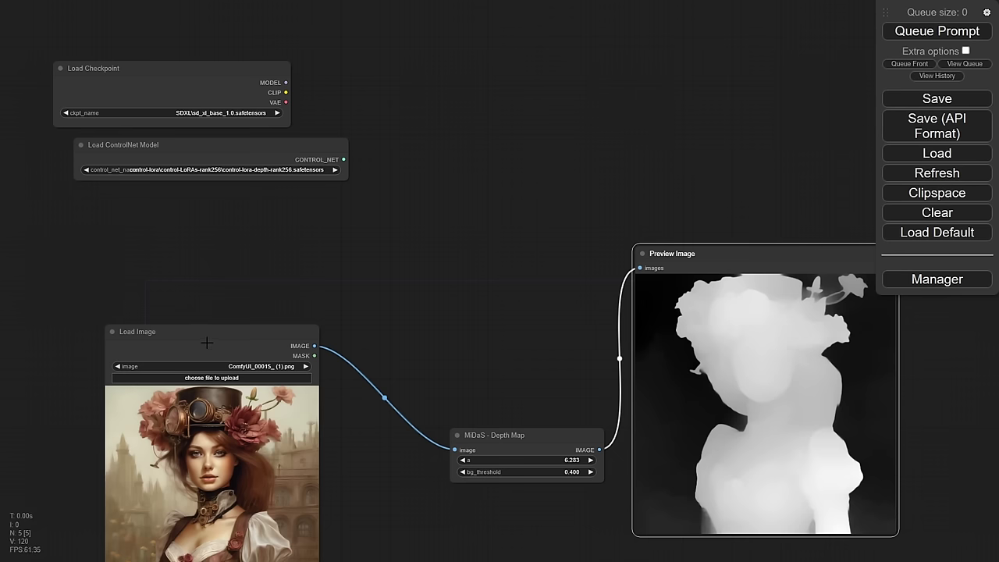
drag(223, 334, 209, 318)
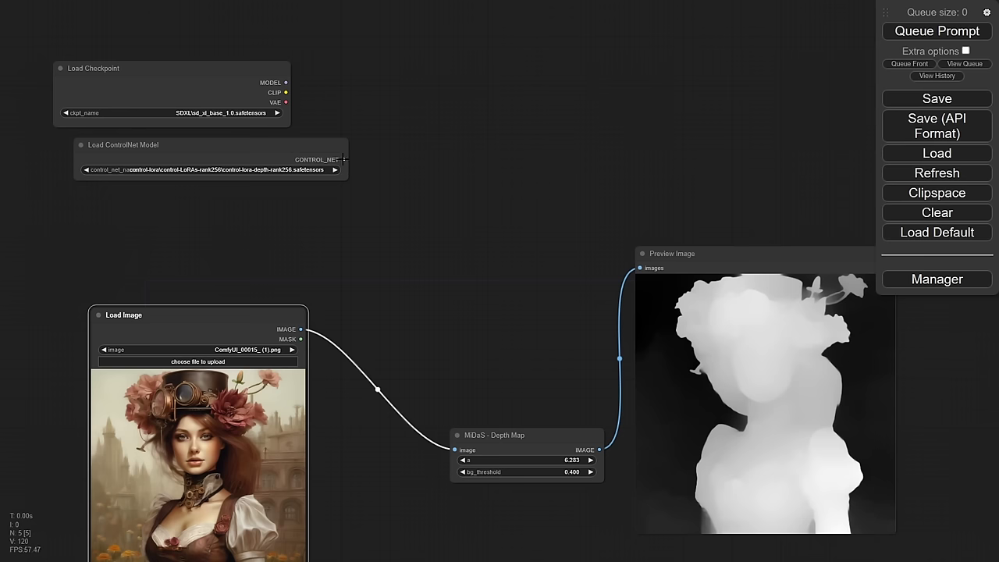
Create an Apply ControlNet (Advanced) node from the ControlNet loader's CONTROL_NET output
drag(344, 159, 425, 173)
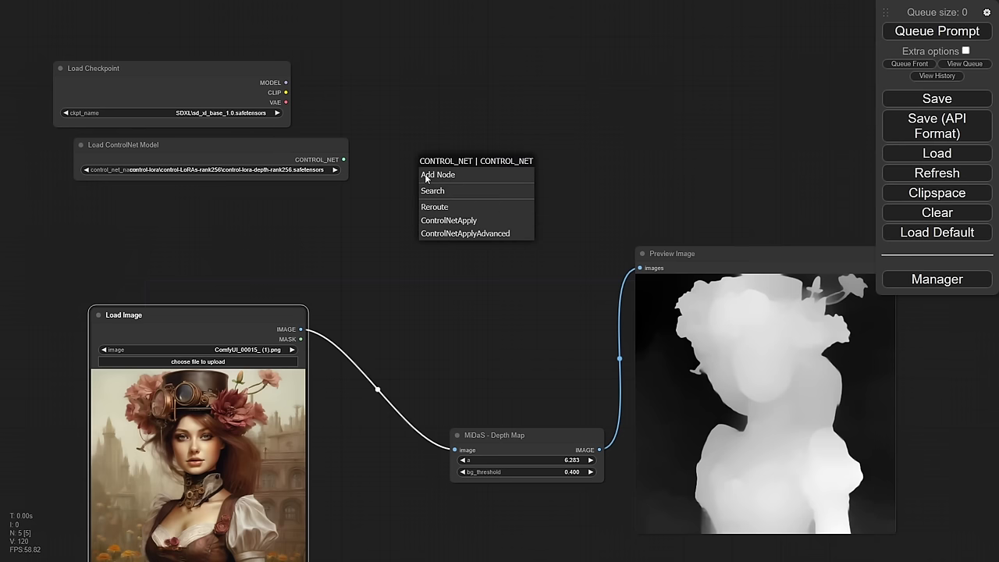
click(469, 234)
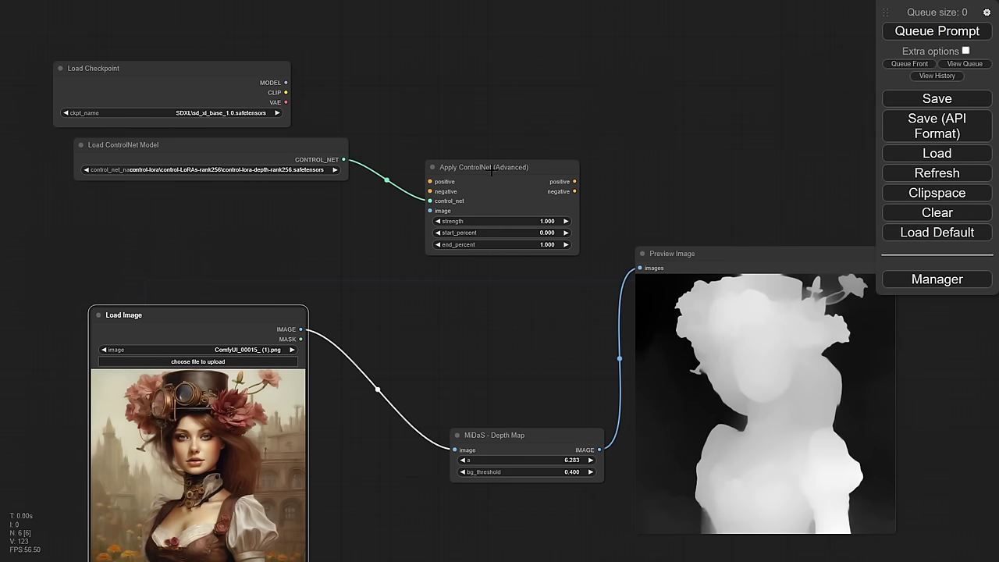
drag(490, 172, 485, 150)
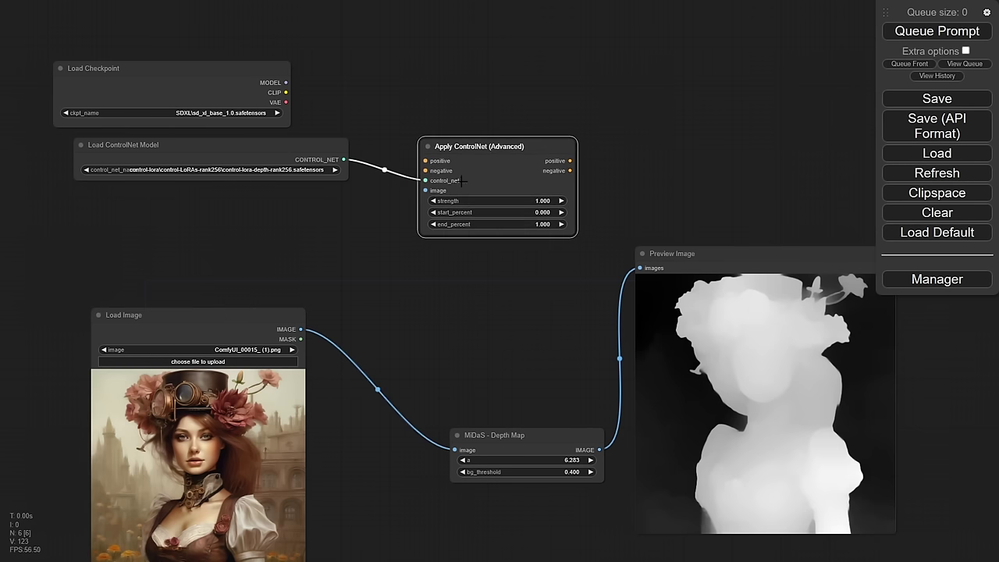
drag(274, 306, 246, 270)
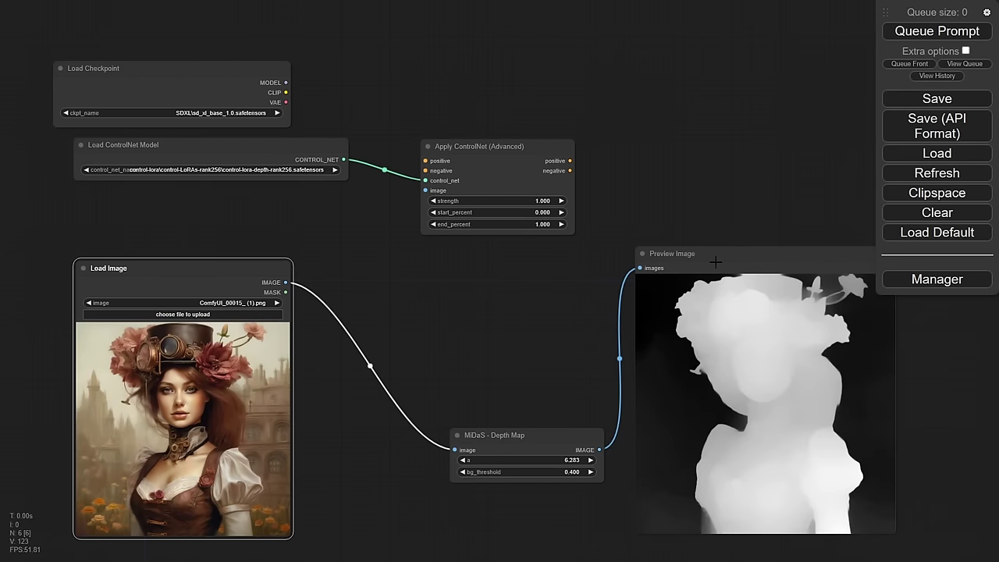
drag(754, 378, 748, 382)
drag(507, 435, 400, 311)
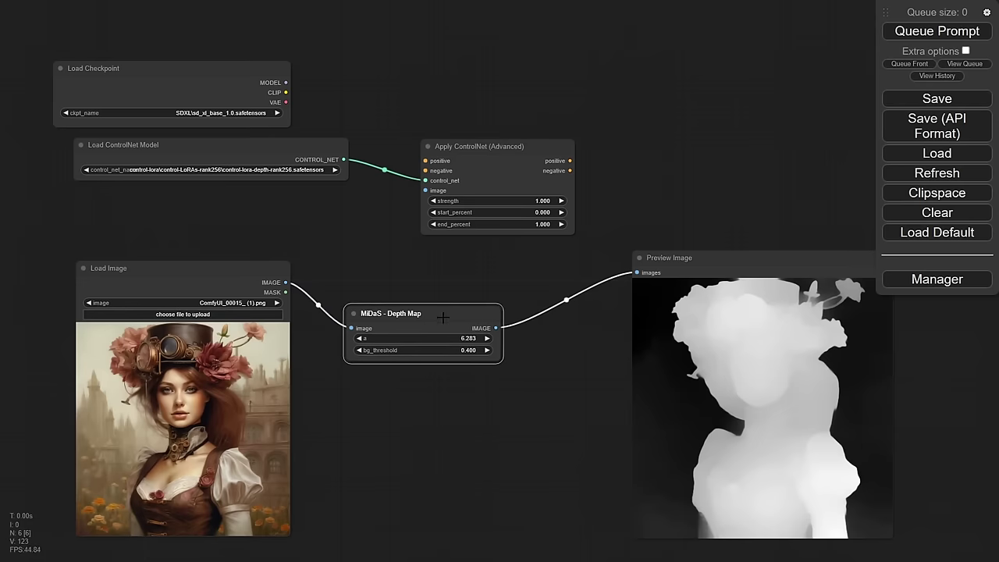
Wire the MiDaS depth map into Apply ControlNet's image input and rearrange the image nodes
drag(496, 328, 424, 190)
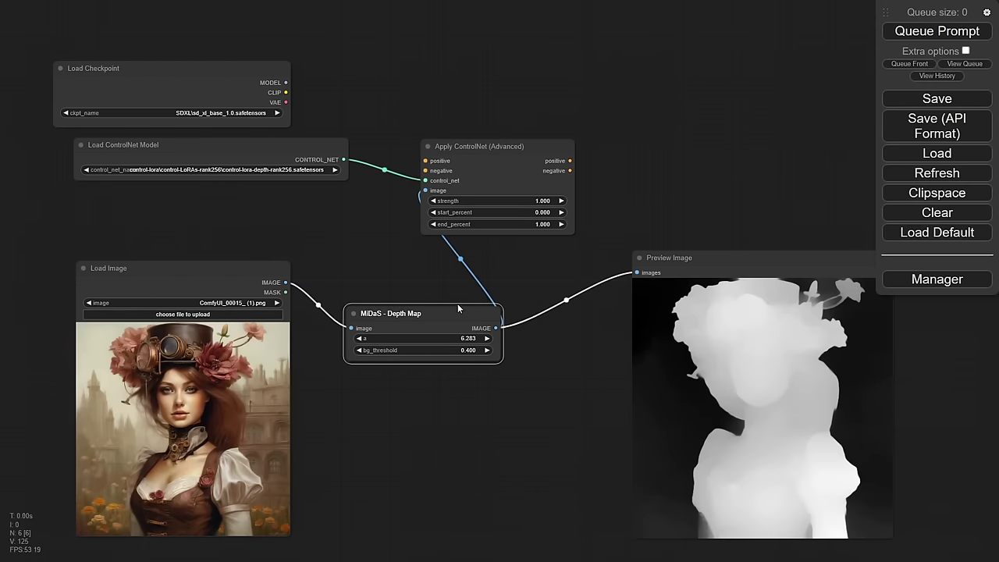
drag(457, 306, 426, 305)
drag(202, 265, 142, 255)
drag(355, 313, 310, 239)
click(690, 266)
drag(691, 265, 571, 309)
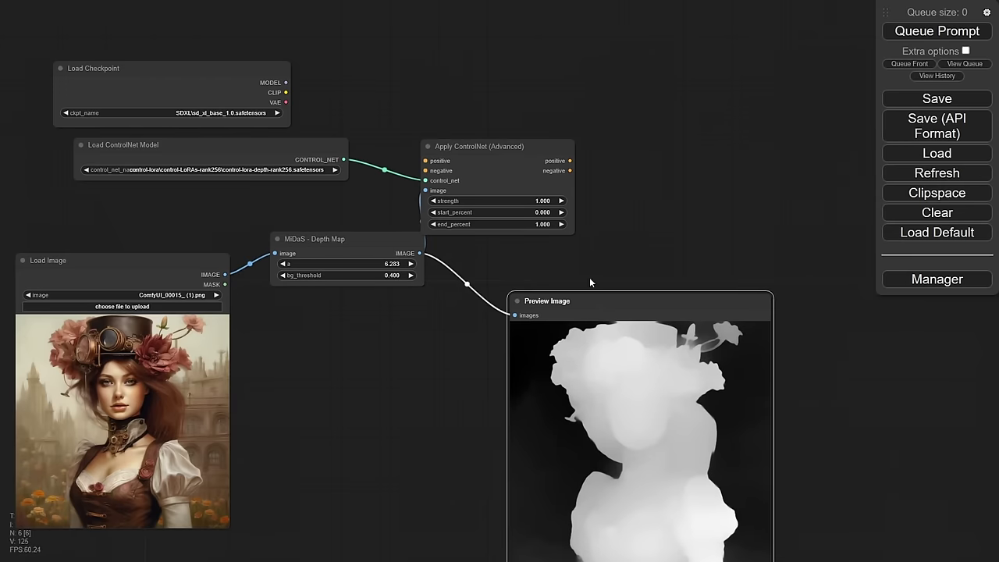
Shift Apply ControlNet and Load Checkpoint right to tidy the graph layout
drag(517, 148, 593, 145)
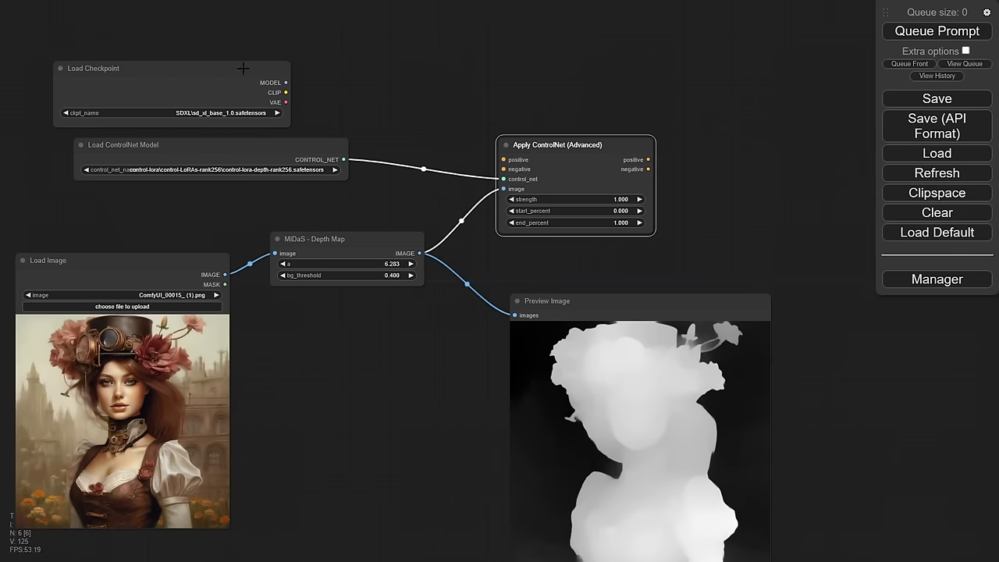
drag(245, 69, 295, 68)
drag(714, 166, 568, 266)
click(561, 267)
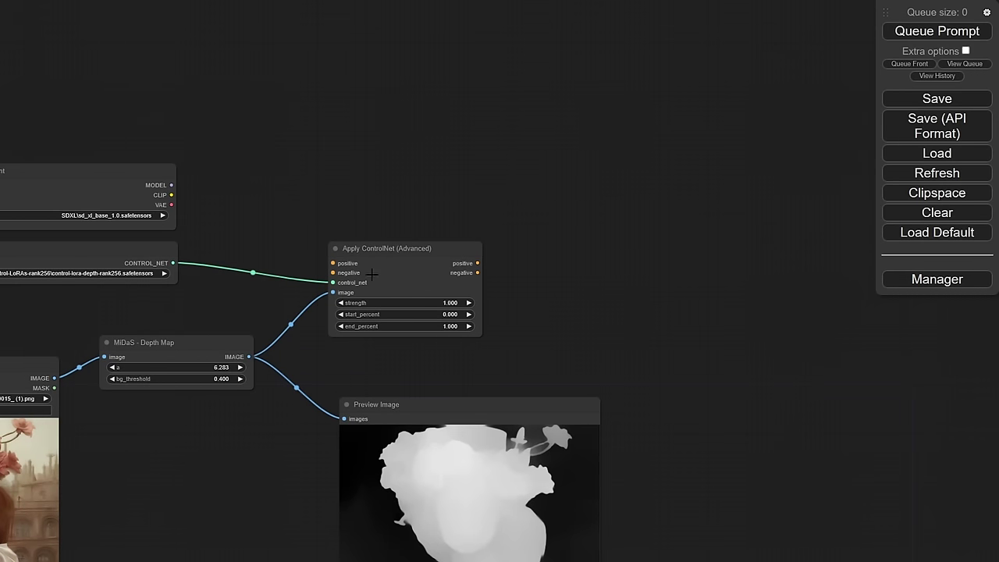
drag(403, 252, 432, 248)
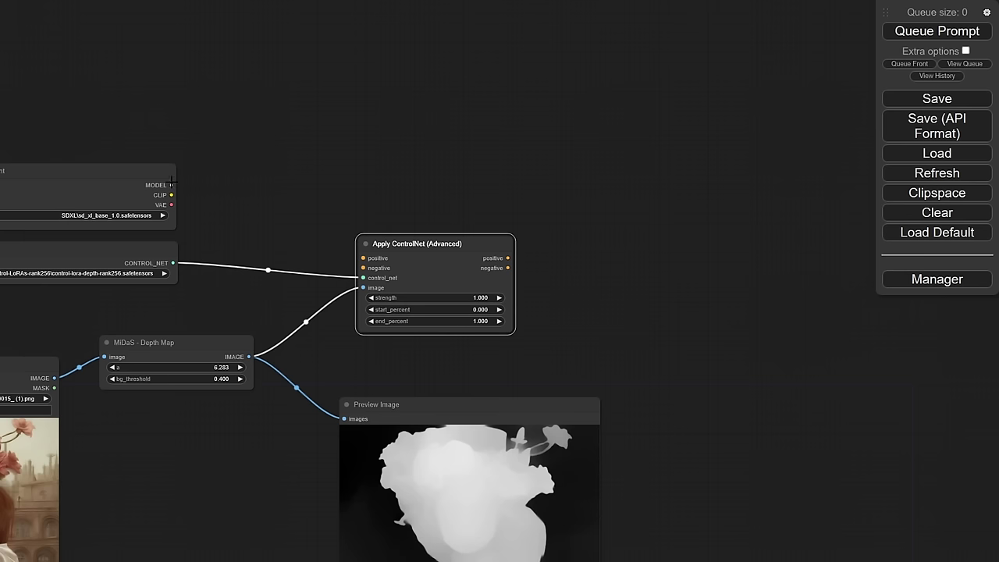
Add a CLIP Text Encode node from the checkpoint's CLIP output and colour it green
drag(170, 194, 281, 53)
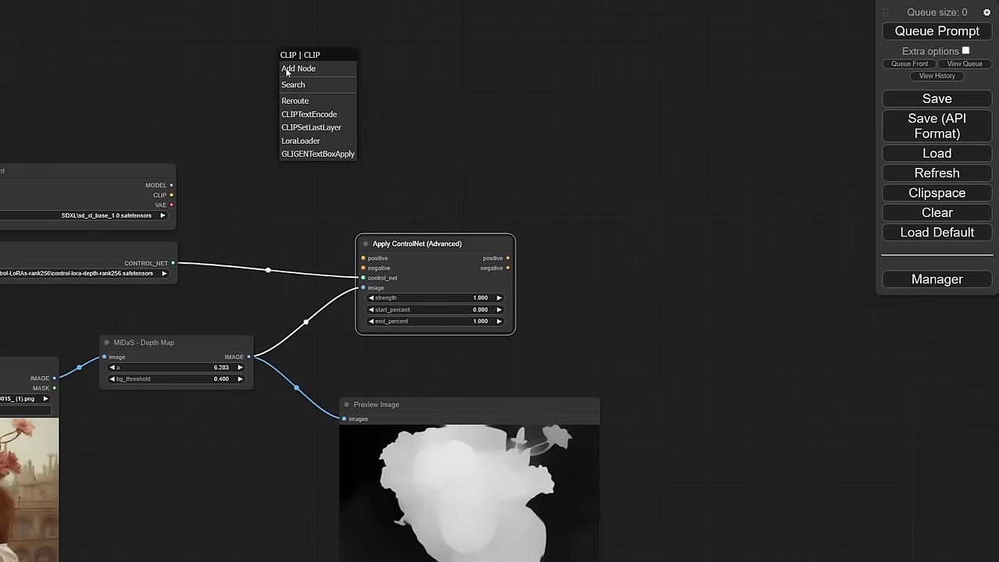
click(319, 117)
drag(373, 85, 382, 35)
right_click(401, 16)
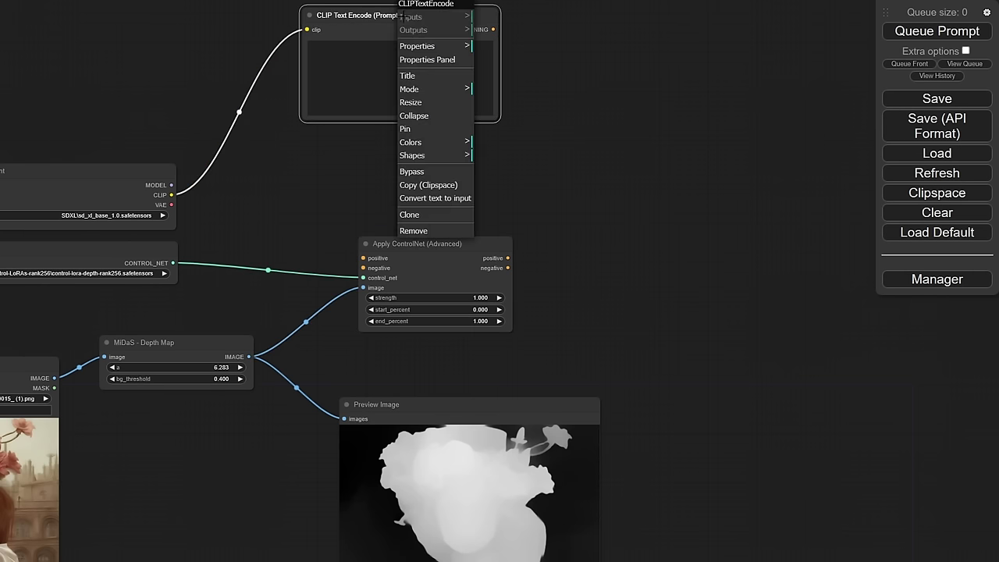
click(434, 143)
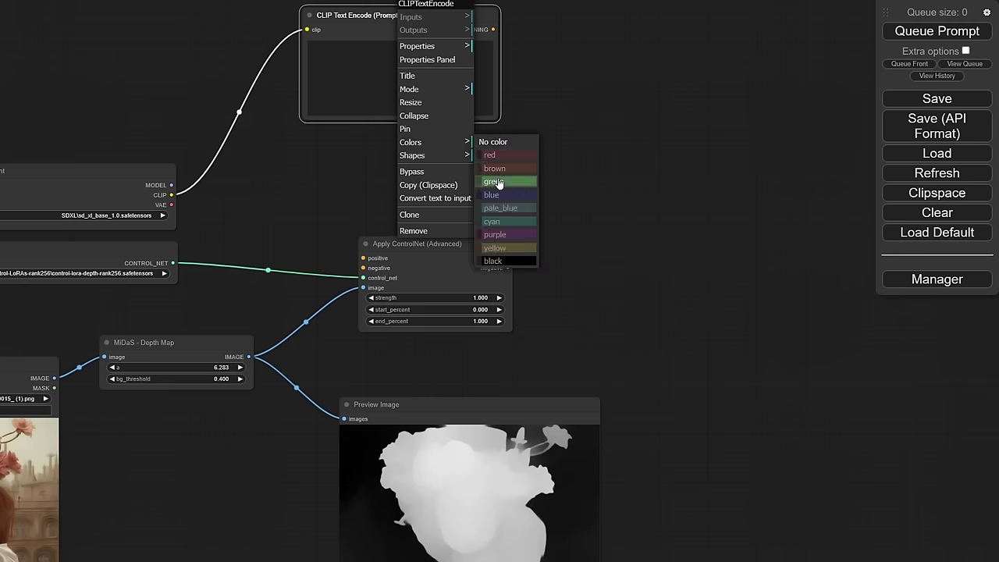
click(498, 183)
Add a second CLIP Text Encode node from CLIP below it and colour it red
drag(171, 195, 356, 139)
click(360, 194)
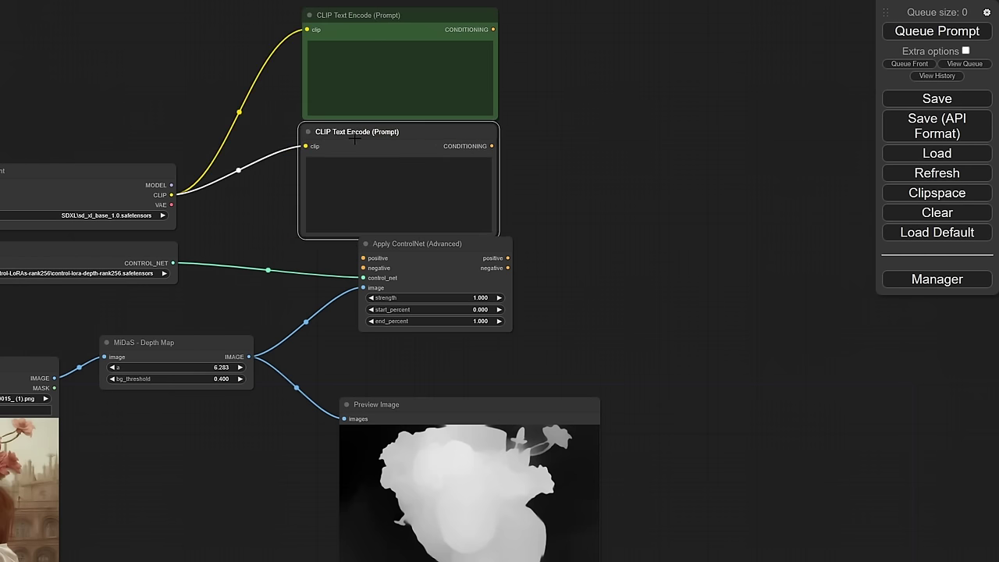
right_click(380, 128)
click(416, 264)
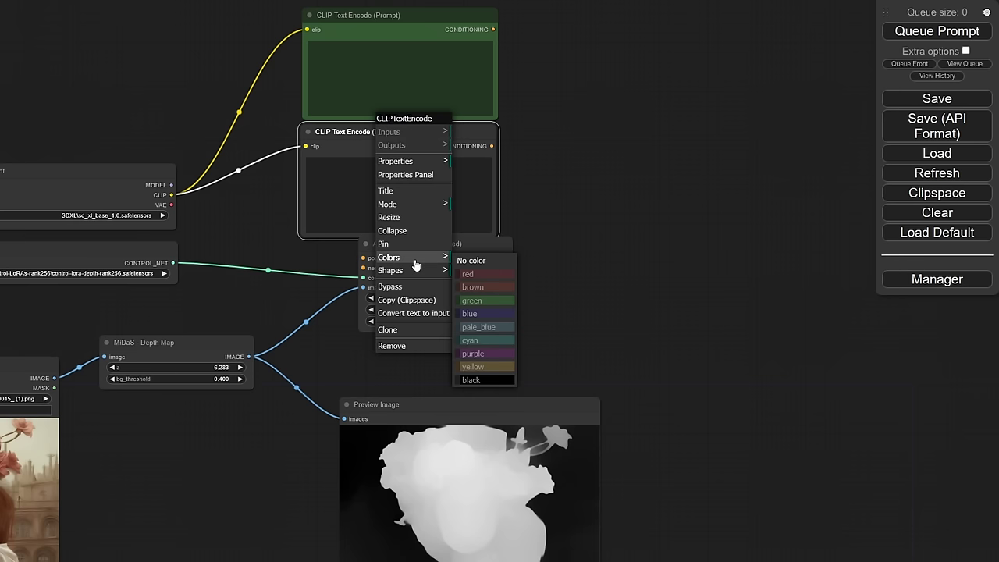
click(468, 274)
Nudge Apply ControlNet and the depth preview into place and pan the view
drag(428, 248, 370, 268)
drag(465, 407, 427, 414)
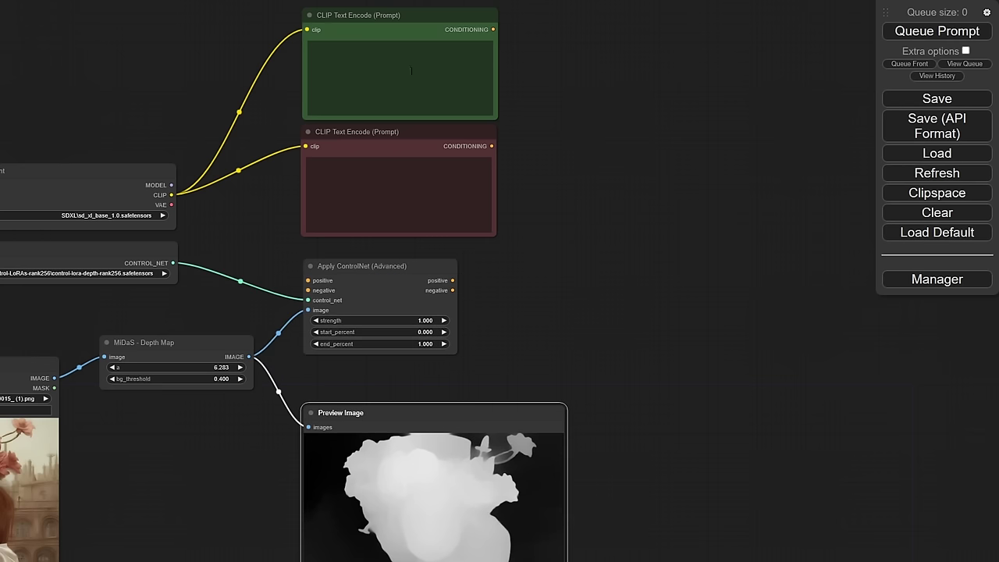
drag(567, 208, 617, 235)
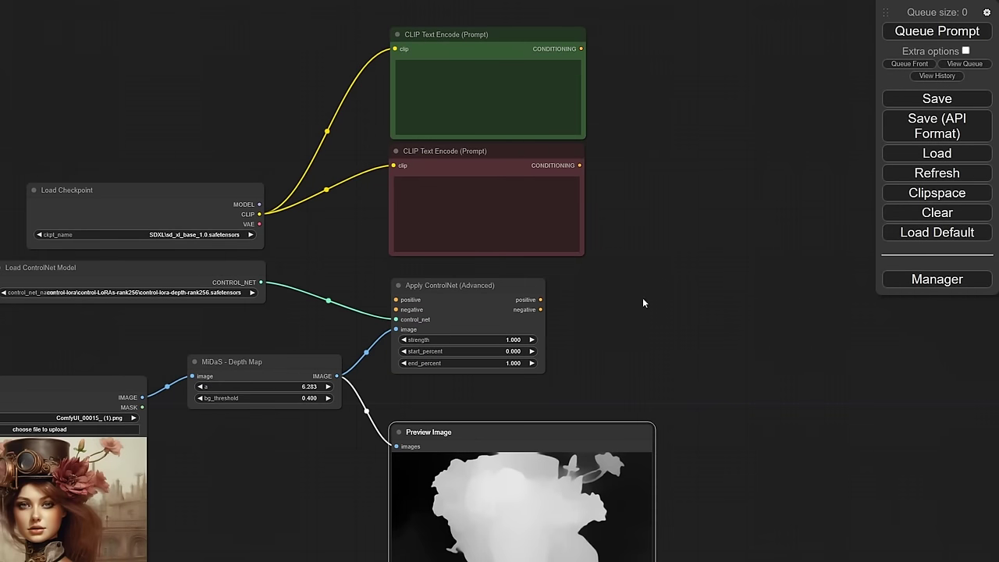
Connect the green prompt to Apply ControlNet's positive input and the red prompt to negative
drag(642, 303, 571, 316)
drag(434, 303, 693, 292)
drag(493, 68, 570, 313)
drag(493, 186, 570, 324)
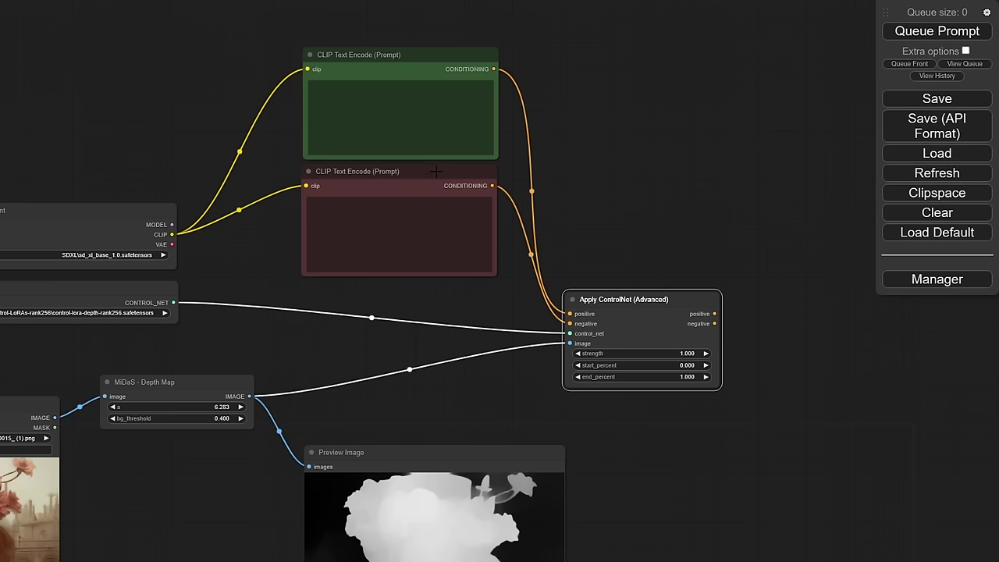
mouse_move(617, 296)
mouse_down()
mouse_move(629, 295)
mouse_move(629, 305)
mouse_up()
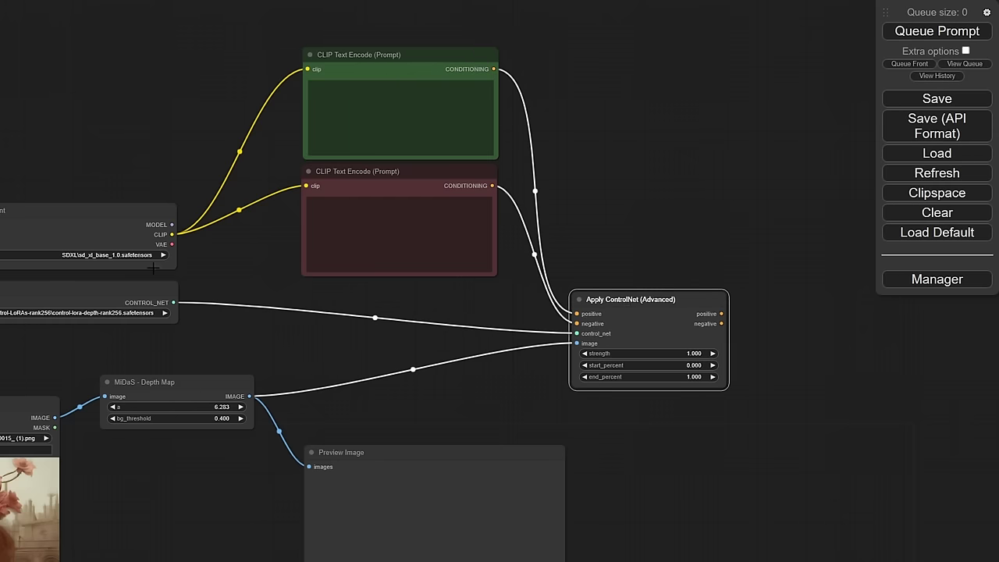
Tidy the graph, nudging the Preview Image node slightly left and down
click(152, 291)
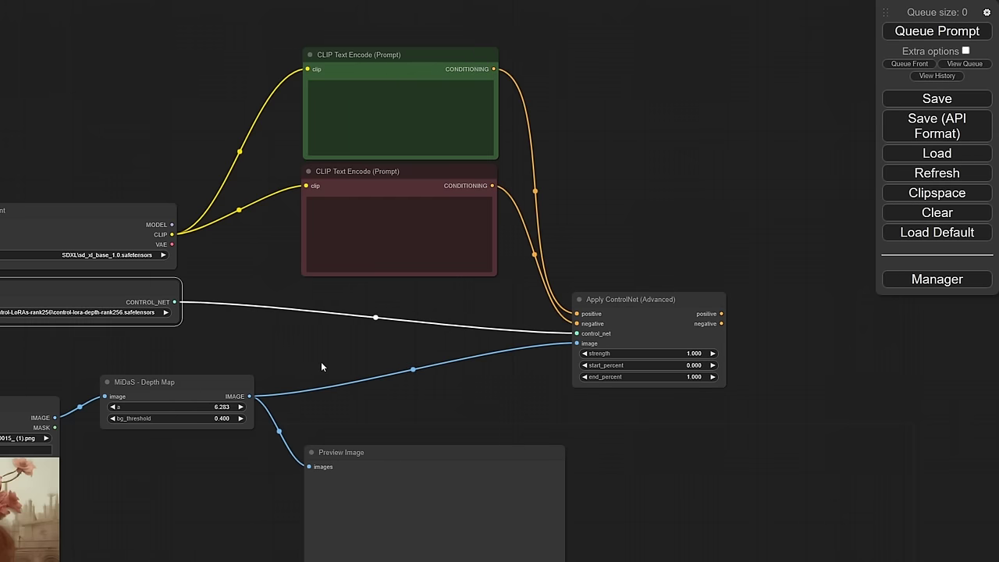
drag(320, 366, 373, 215)
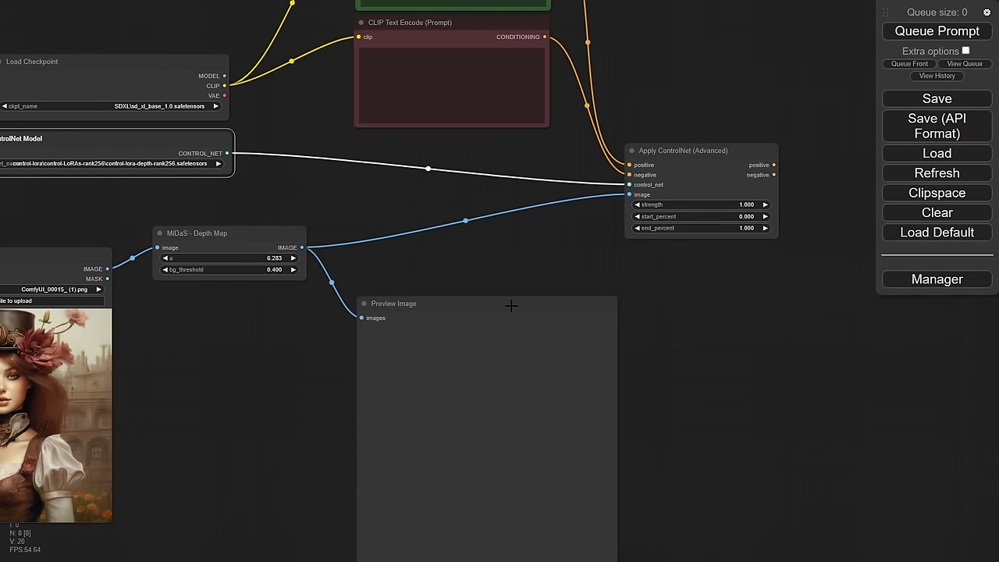
click(511, 305)
drag(718, 289, 531, 398)
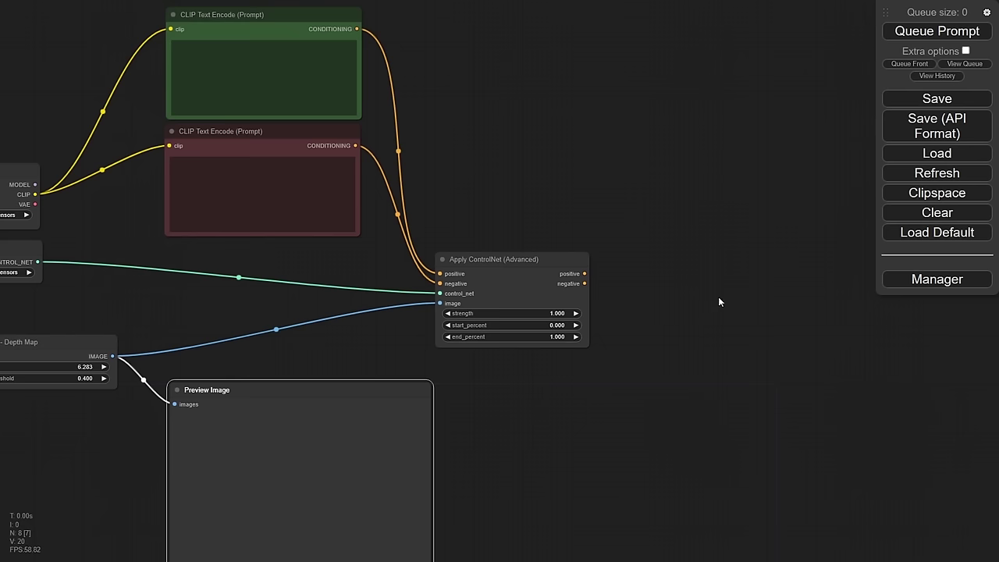
drag(658, 281, 647, 283)
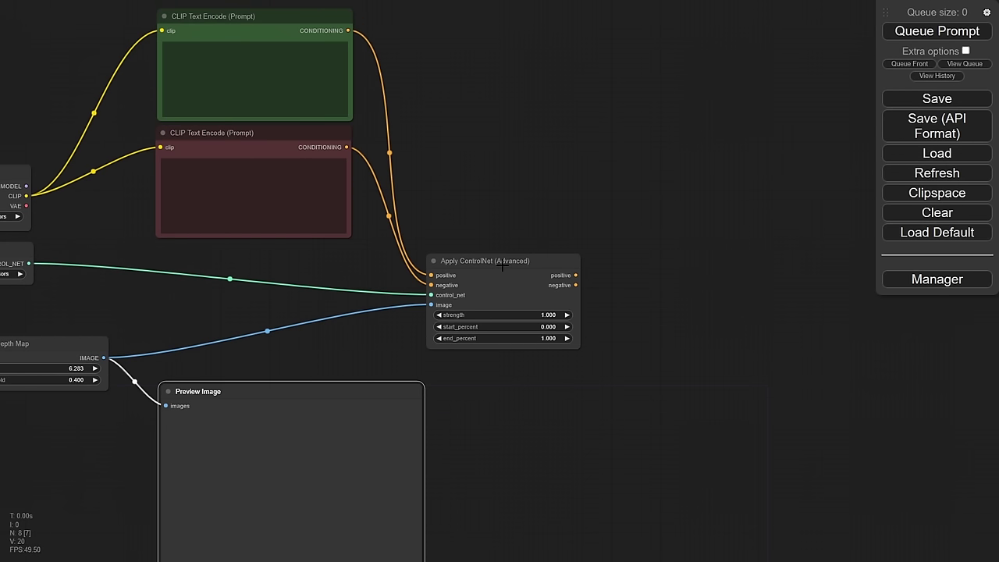
drag(88, 230, 210, 204)
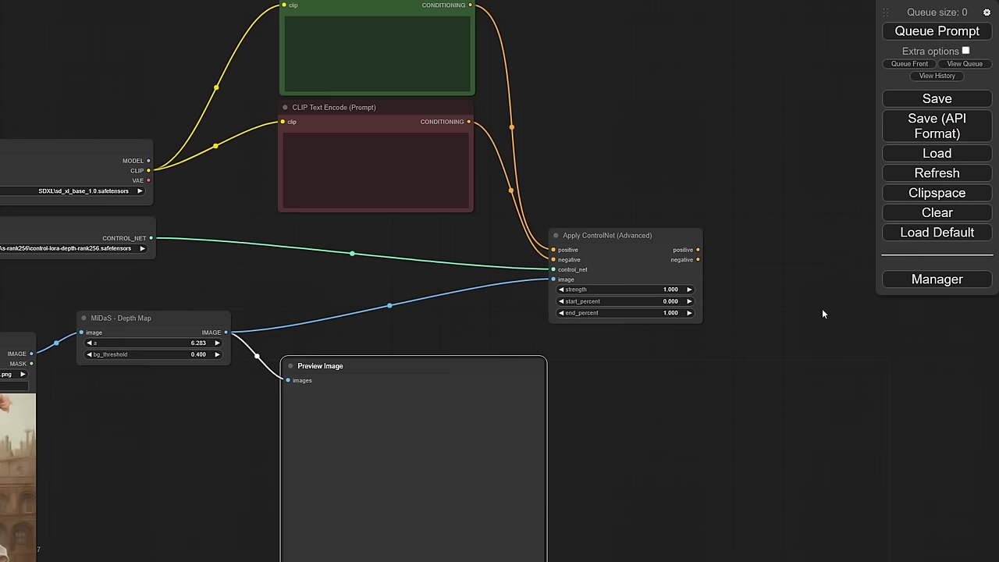
click(89, 225)
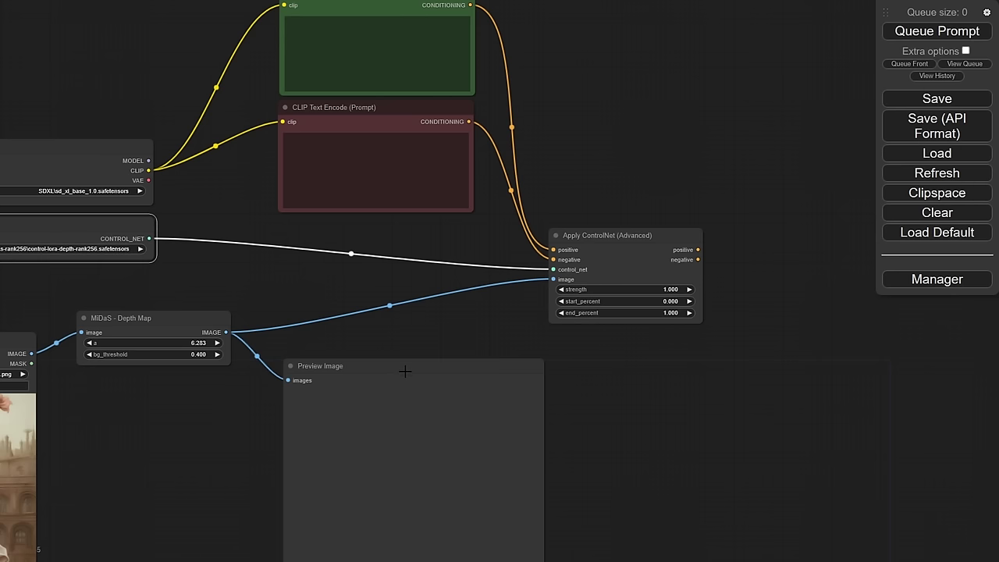
drag(405, 371, 400, 377)
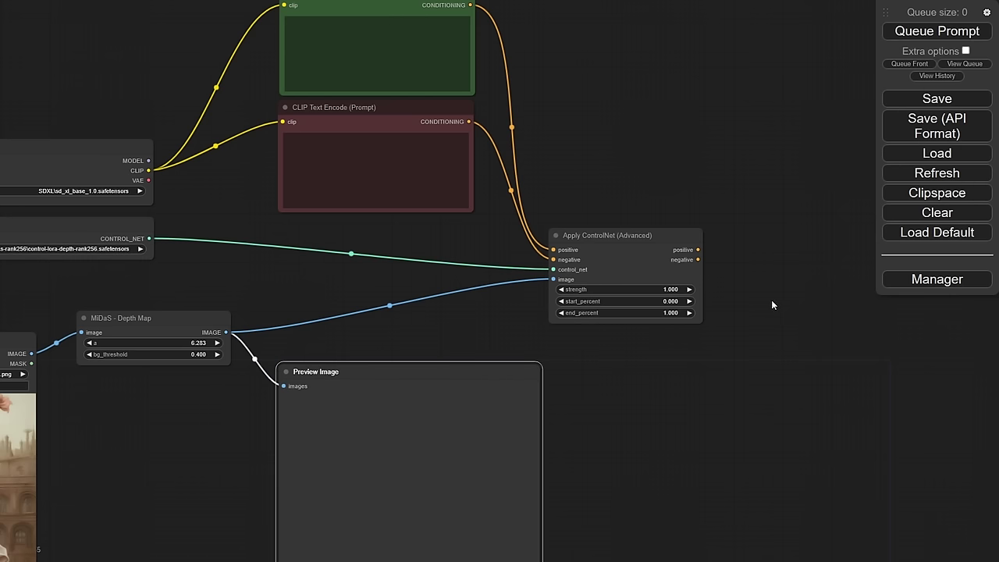
drag(798, 296, 551, 358)
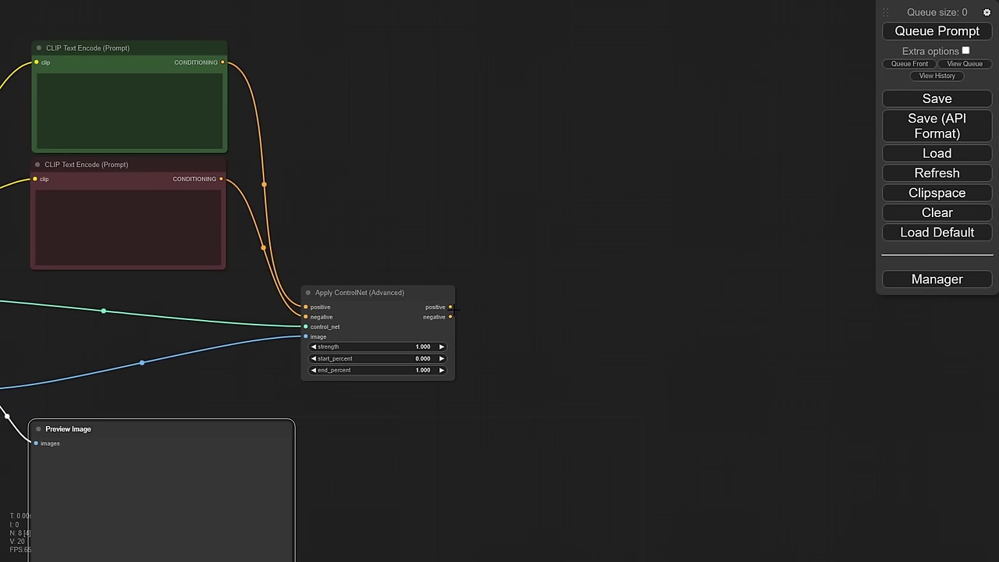
Add a KSampler fed by Apply ControlNet's positive output and the checkpoint's MODEL
drag(451, 307, 551, 305)
click(528, 311)
drag(373, 249, 578, 236)
drag(103, 201, 713, 241)
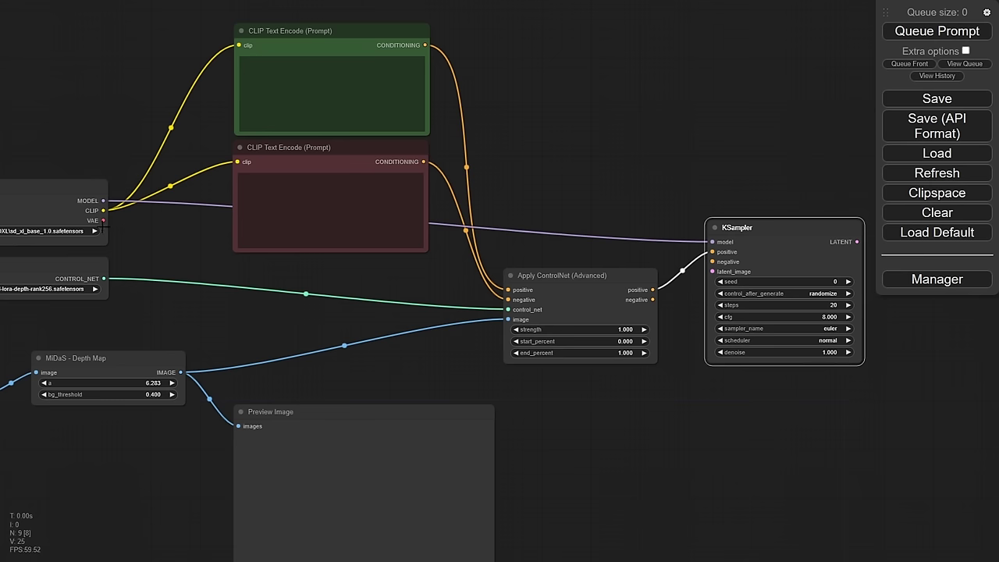
Route the checkpoint's VAE across the top through two Reroute nodes to the right
drag(103, 220, 470, 19)
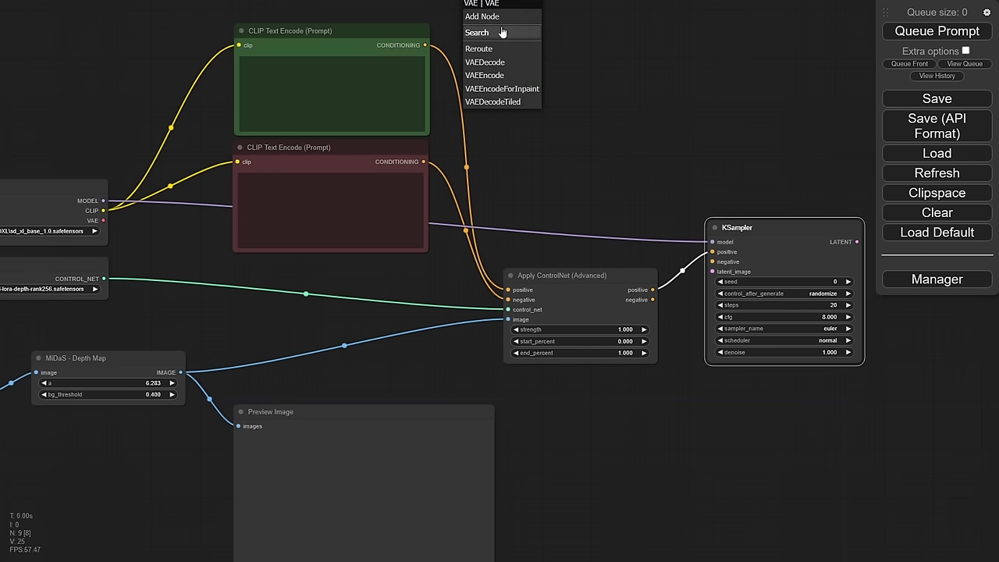
click(479, 48)
drag(460, 131, 524, 74)
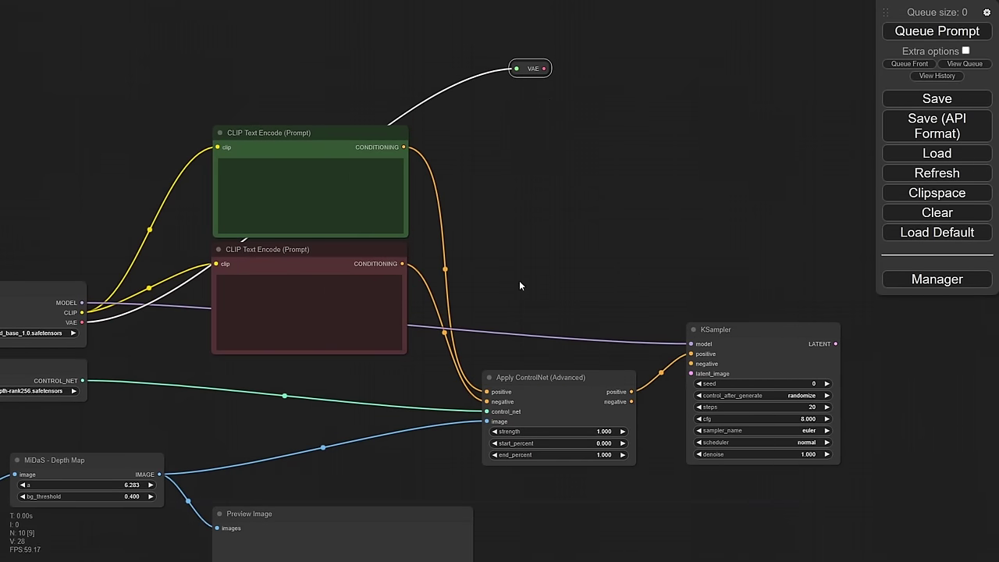
drag(521, 74, 770, 85)
click(780, 115)
click(771, 89)
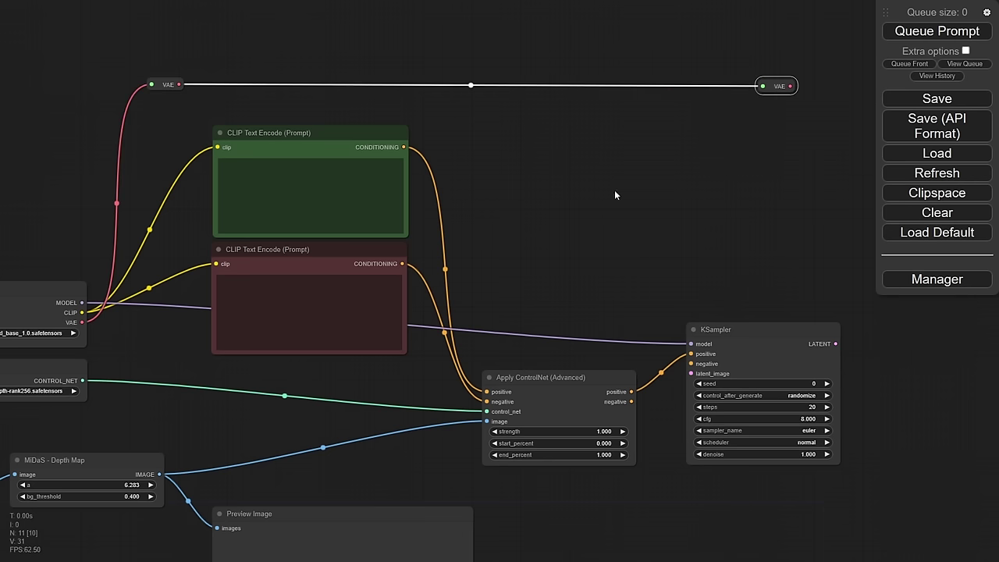
click(602, 162)
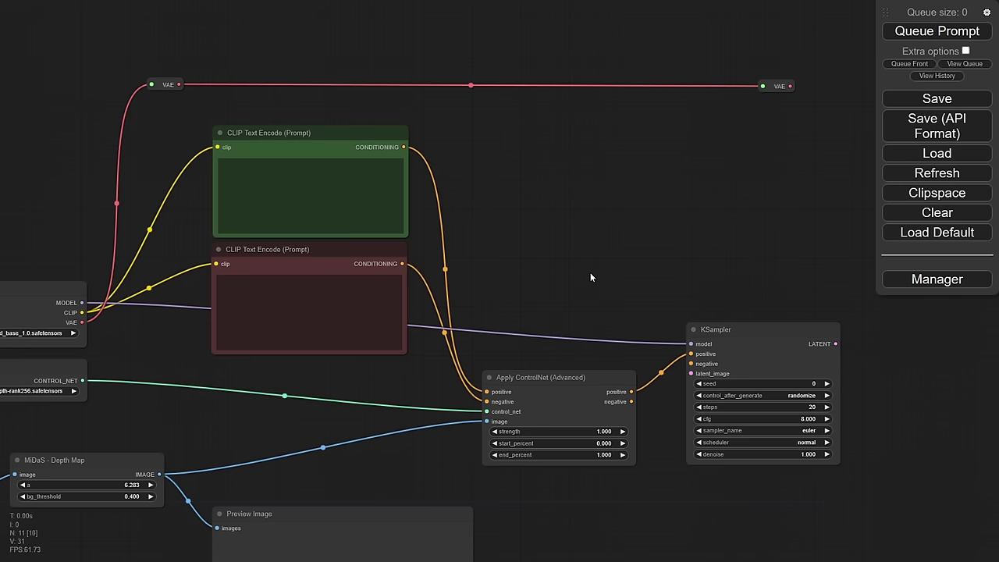
Move the KSampler up slightly and select the Apply ControlNet node
drag(562, 251, 569, 207)
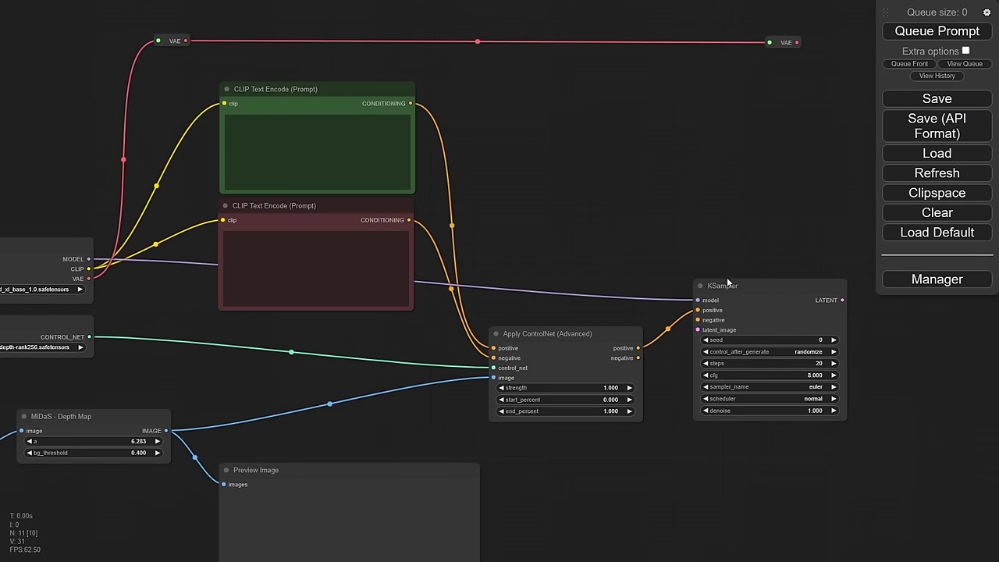
drag(726, 283, 725, 241)
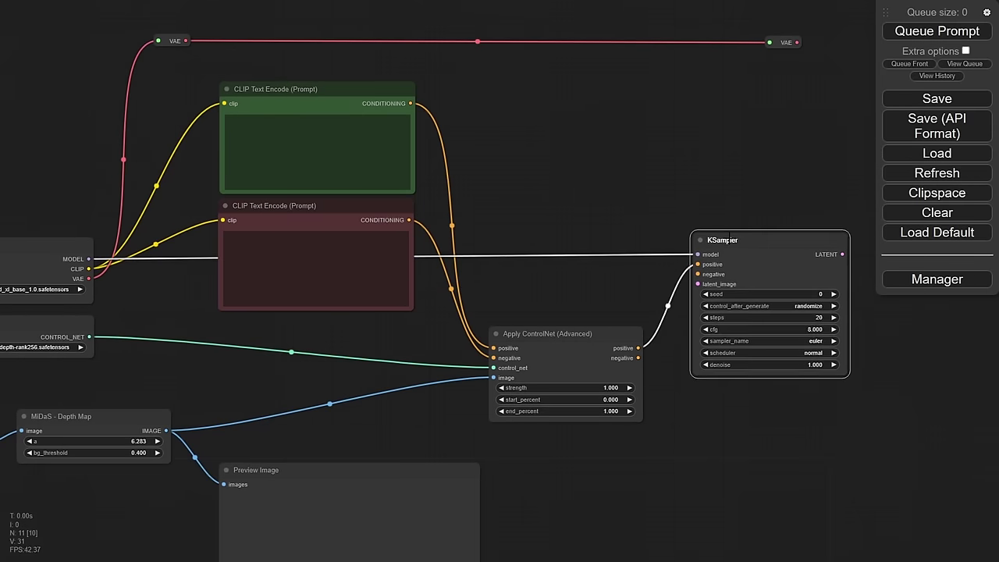
click(625, 334)
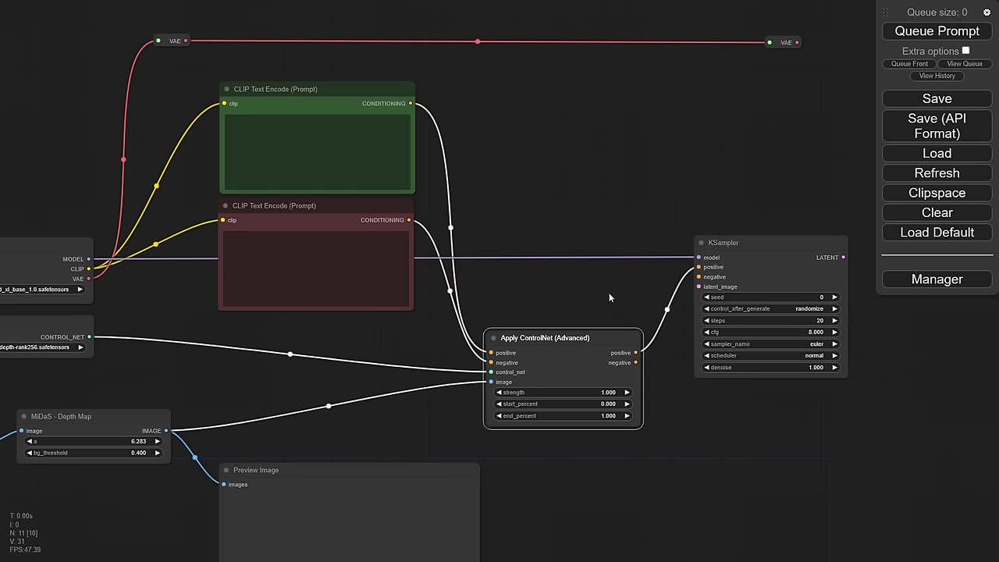
Feed the KSampler's latent_image from a new Empty Latent Image set to 1024 × 1024
drag(608, 297, 592, 241)
drag(681, 232, 535, 404)
click(658, 487)
click(569, 428)
double_click(612, 437)
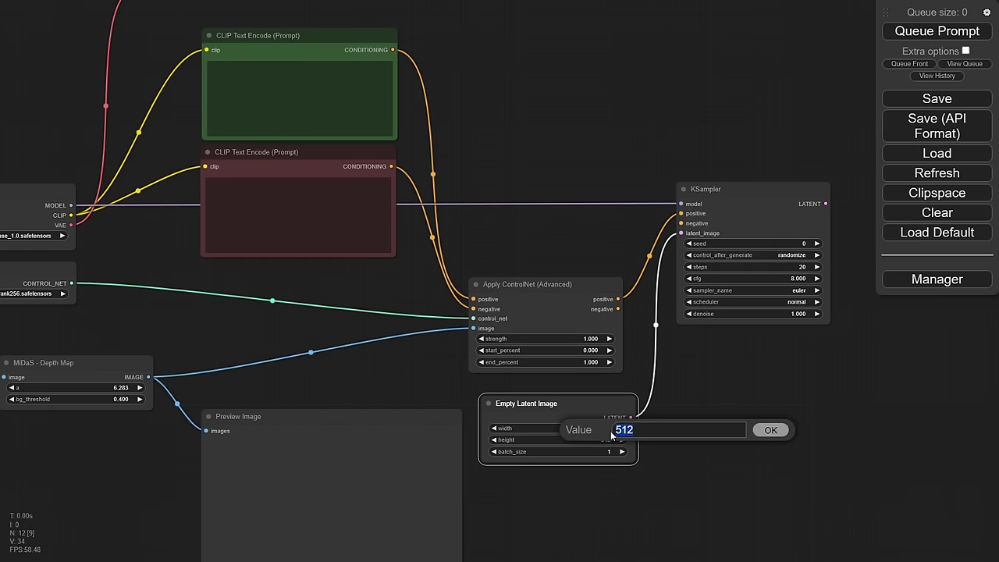
text(1024)
key(Return)
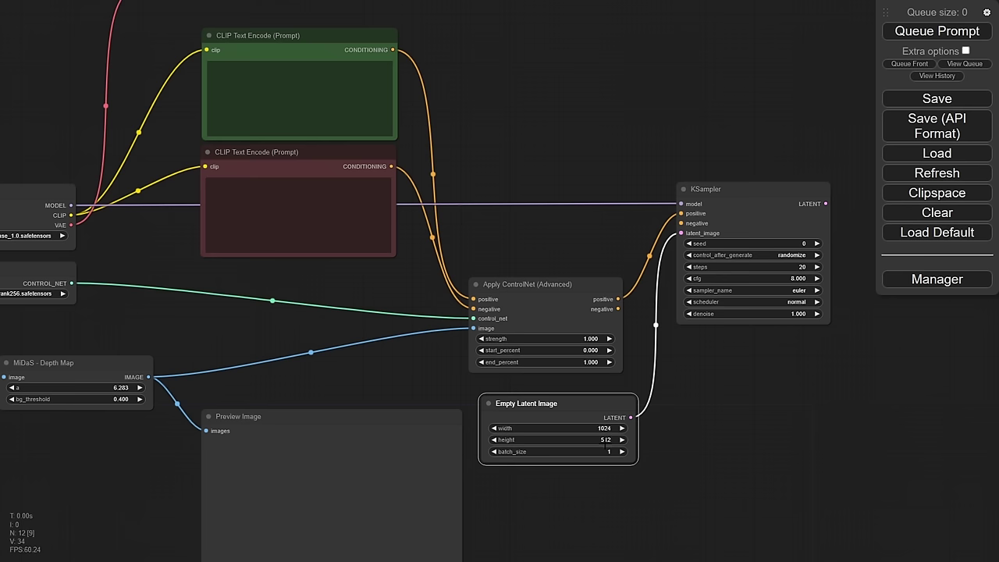
click(628, 441)
double_click(657, 442)
text(1024)
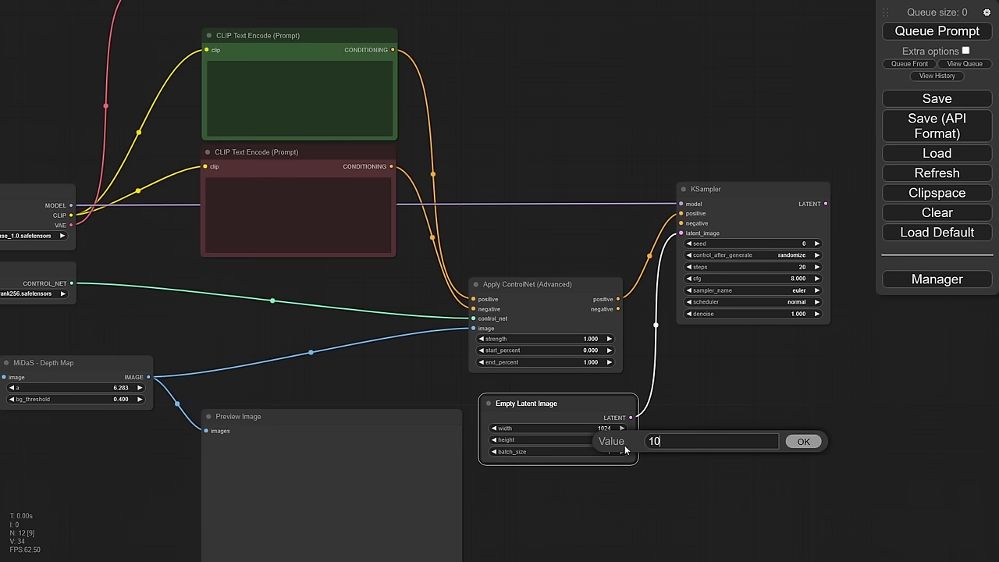
key(Return)
Link Apply ControlNet's negative output to the KSampler's negative input
drag(580, 403, 570, 397)
drag(618, 308, 681, 224)
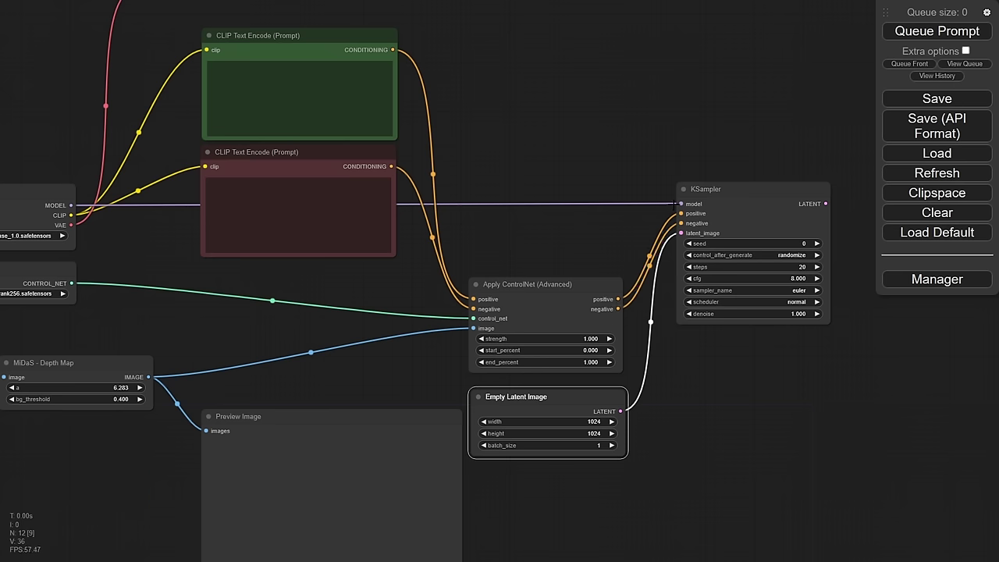
drag(857, 358, 636, 398)
Give the KSampler 35 steps, the dpmpp_3m_sde_gpu sampler and the exponential scheduler
scroll(625, 289, up, 5)
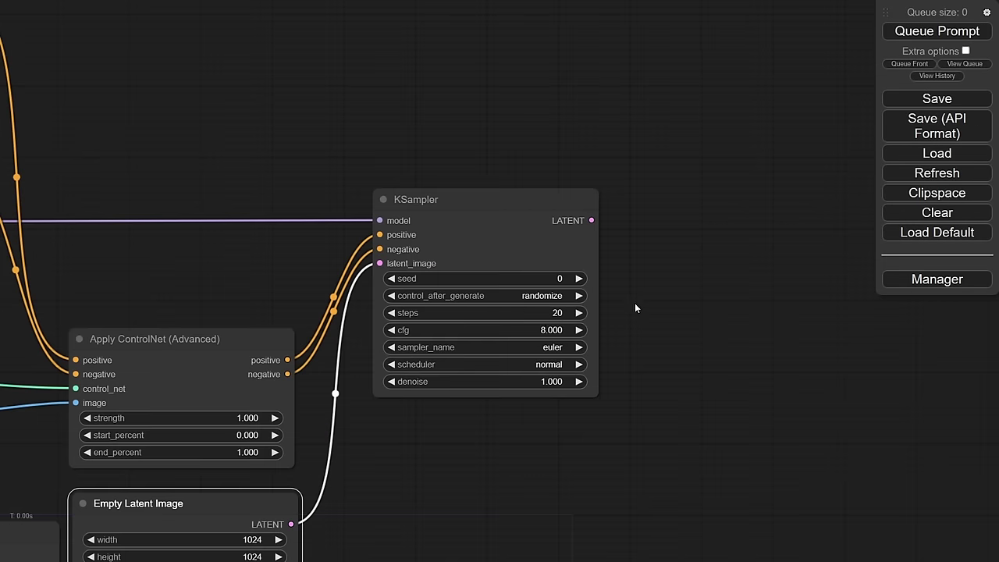
click(535, 316)
drag(616, 312, 561, 312)
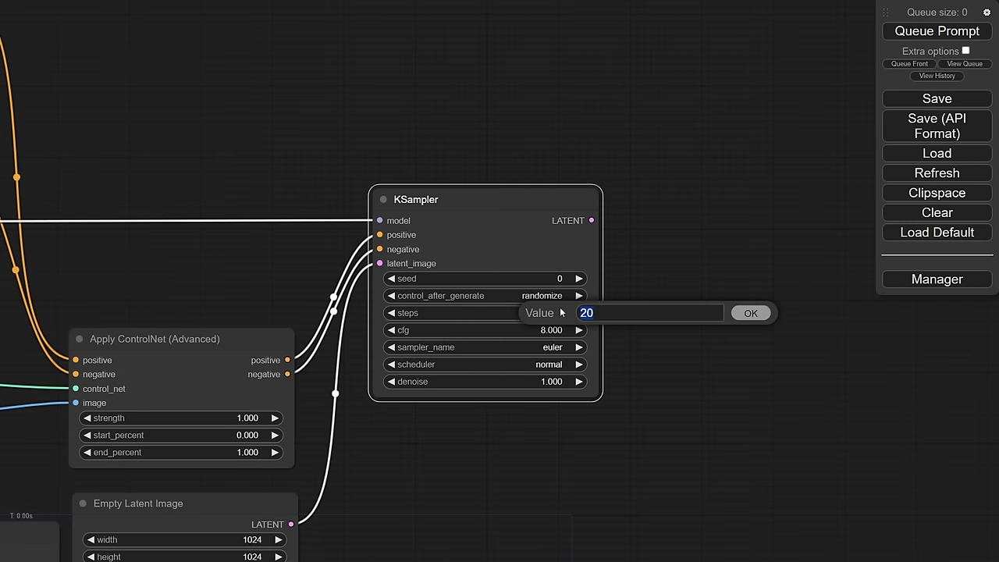
text(35)
key(Return)
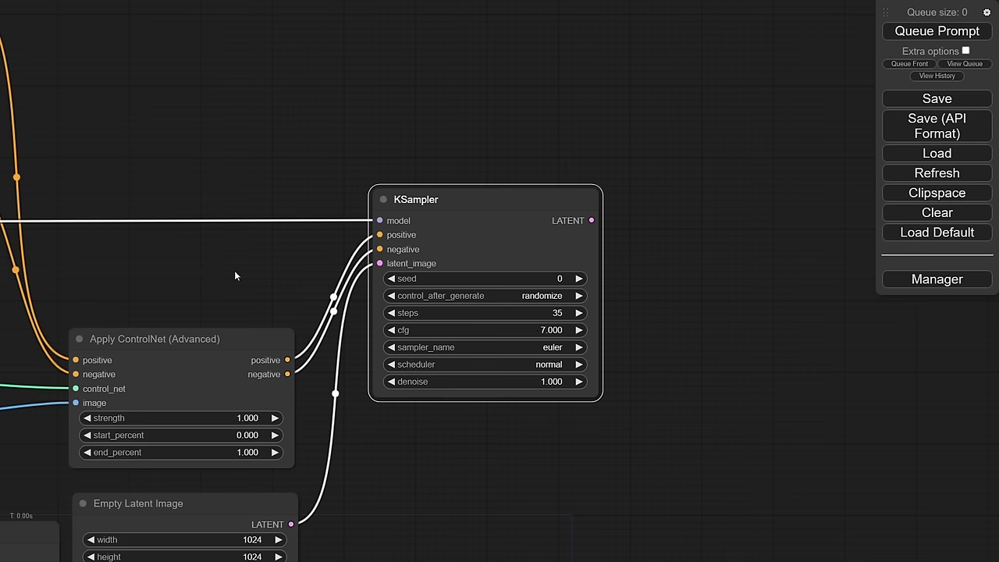
drag(234, 275, 492, 279)
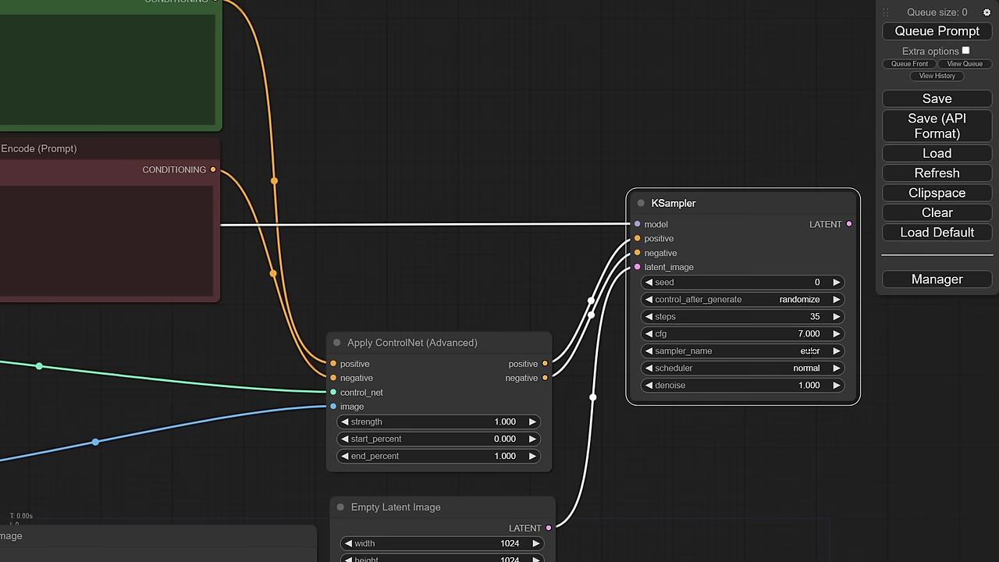
click(811, 351)
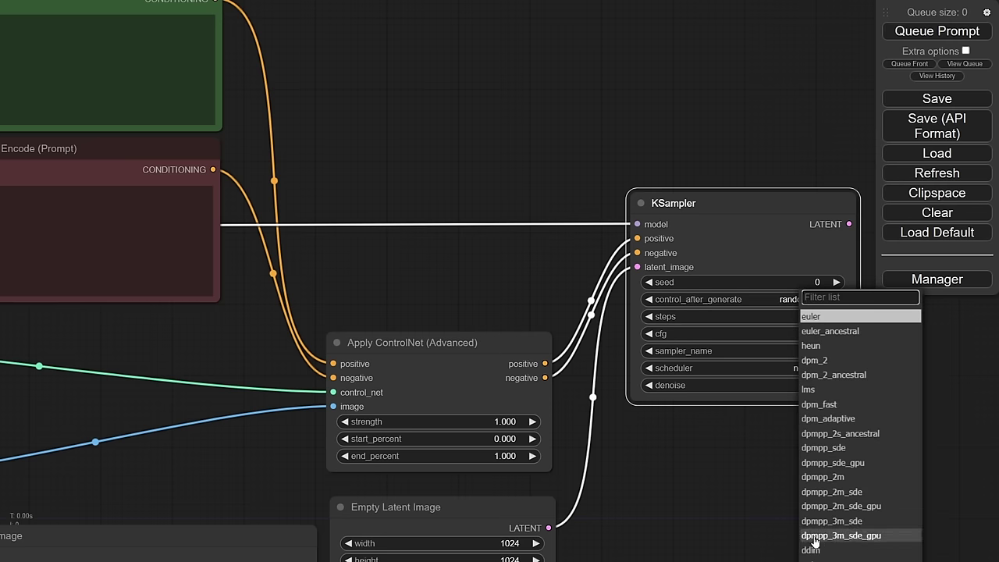
click(857, 537)
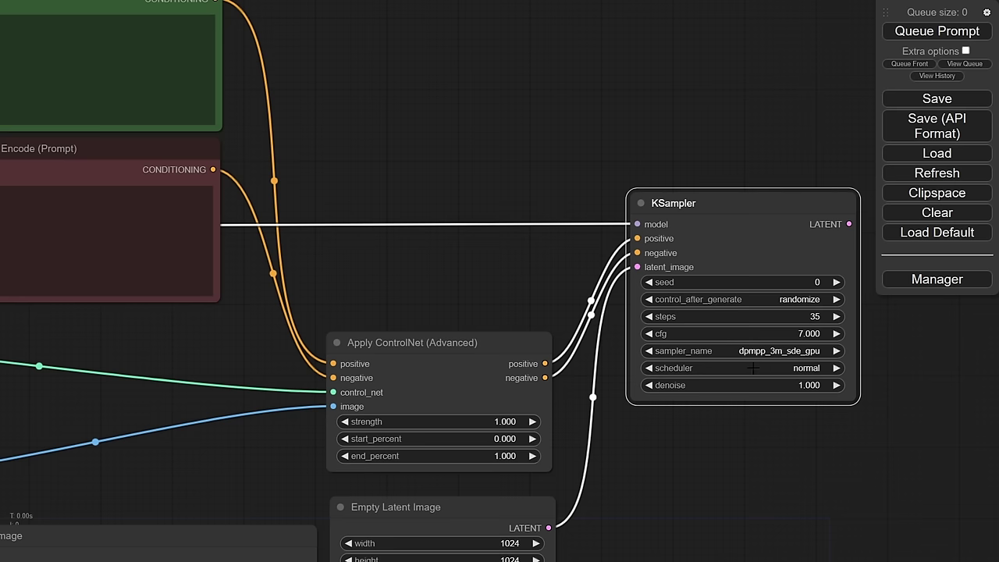
click(812, 369)
click(816, 396)
scroll(353, 269, down, 3)
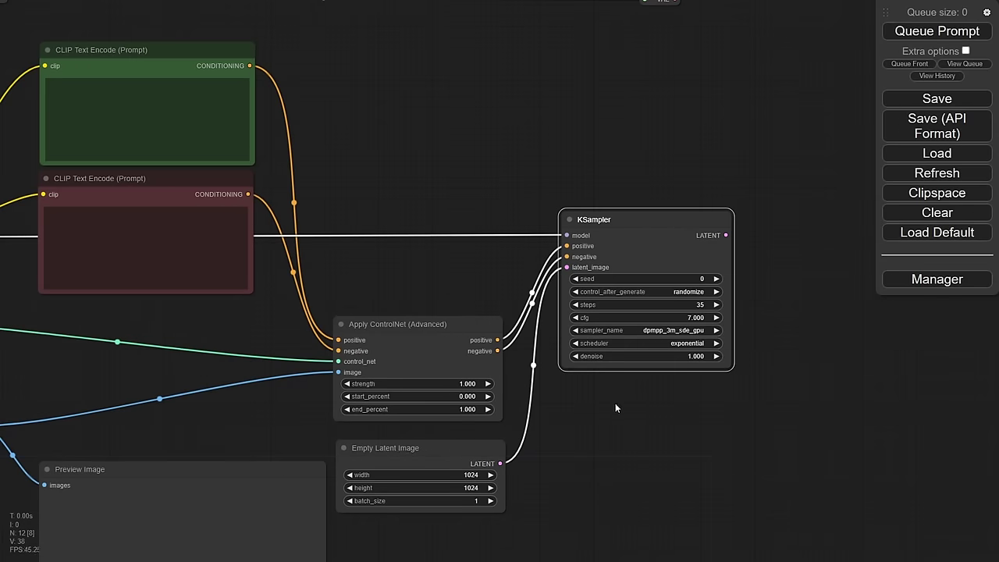
Decode the KSampler latent with a VAE Decode using the rerouted VAE, feeding a Save Image node
drag(656, 349, 690, 346)
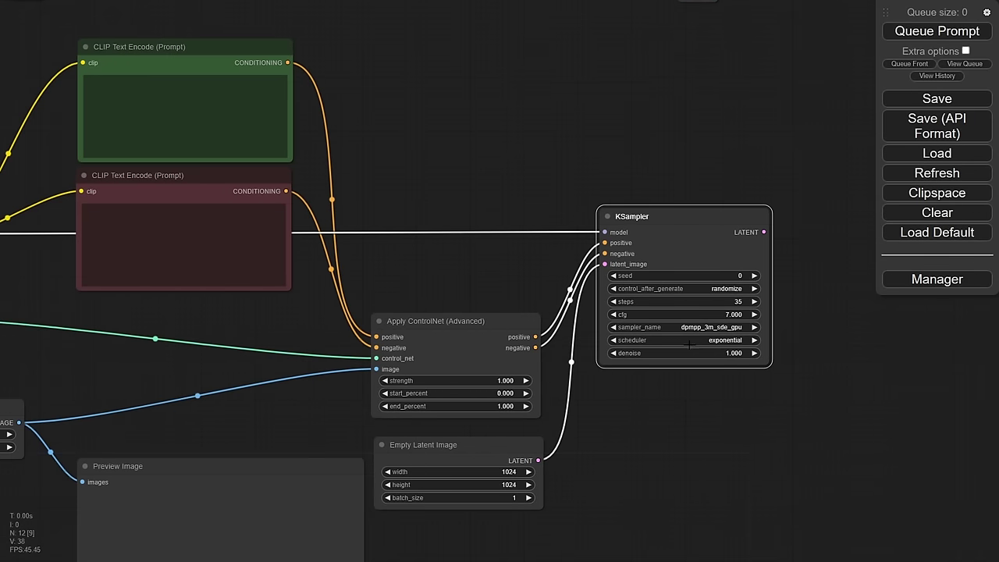
scroll(718, 412, down, 2)
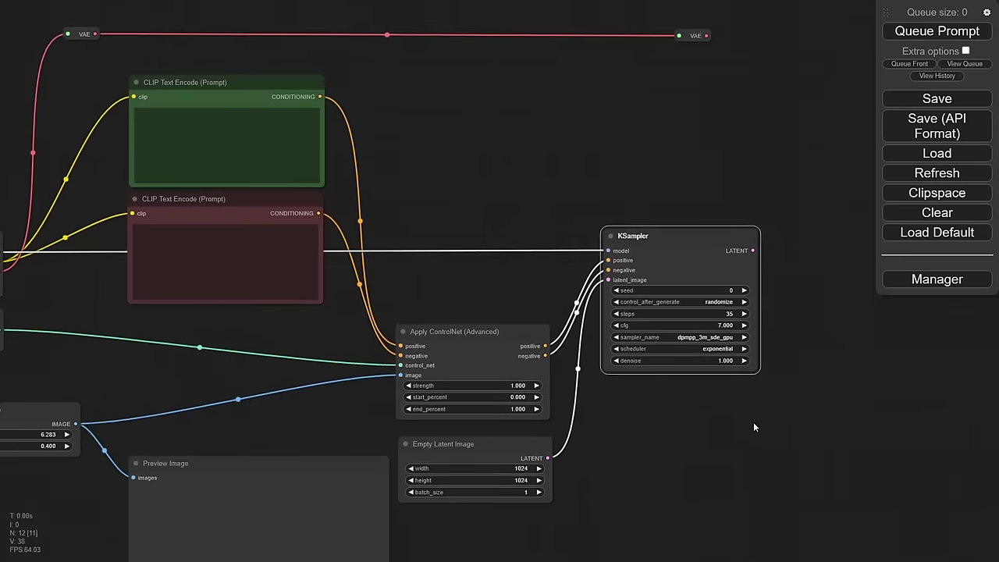
drag(714, 260, 804, 249)
click(803, 311)
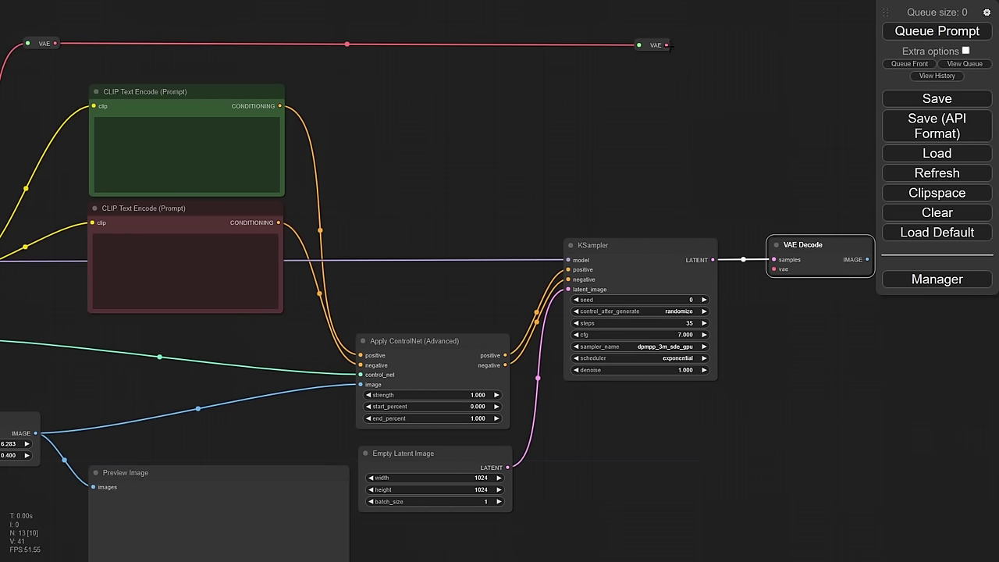
drag(666, 45, 780, 270)
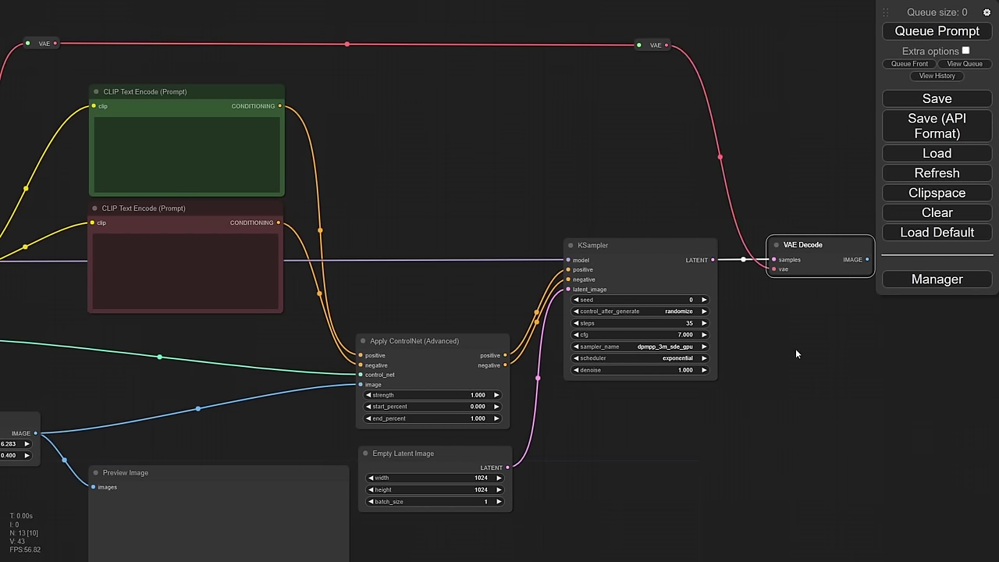
drag(796, 354, 760, 346)
drag(832, 245, 726, 305)
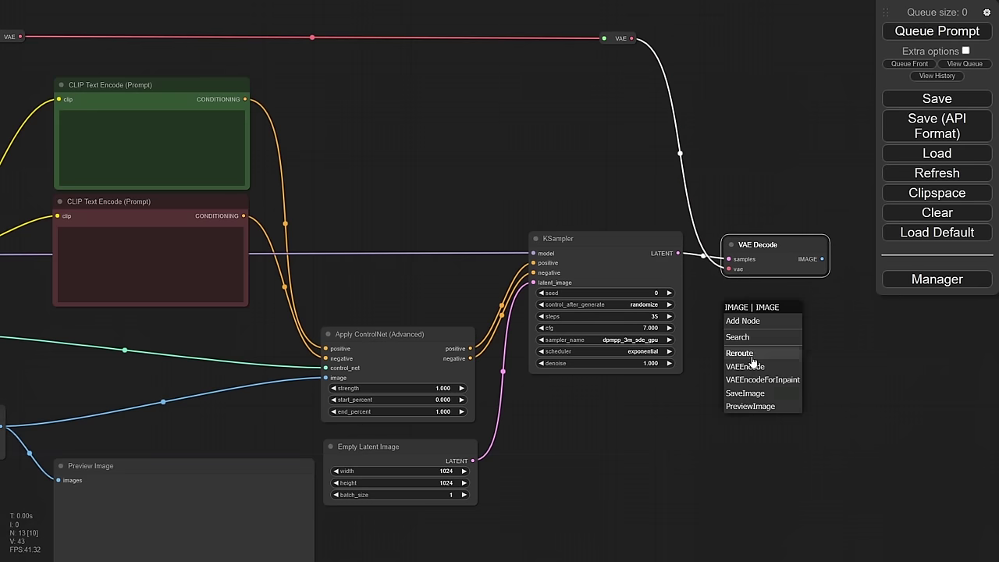
click(748, 392)
drag(813, 312, 797, 297)
Move the Load Image node over beside the Empty Latent Image node
drag(673, 446, 736, 372)
scroll(736, 372, down, 4)
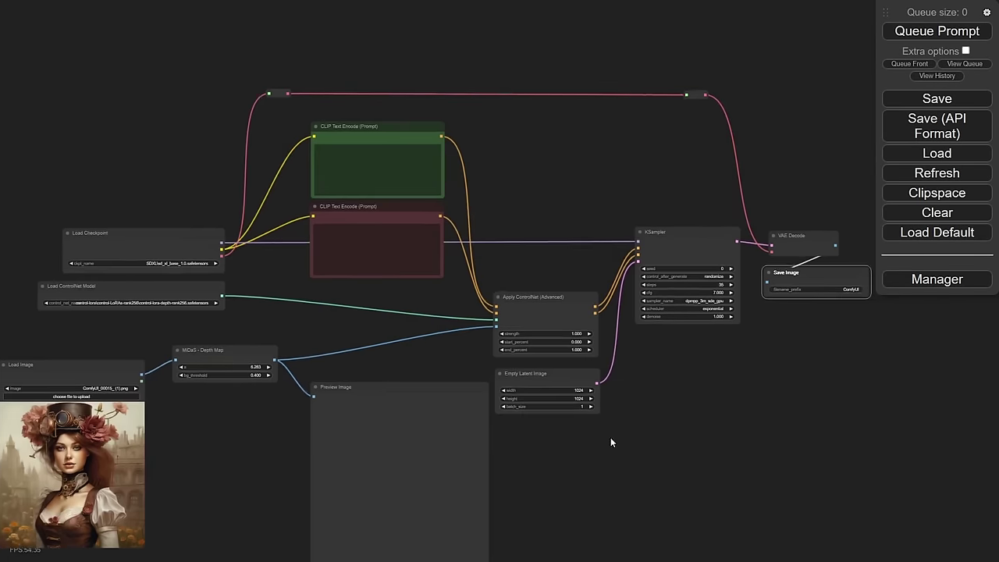
drag(611, 442, 889, 373)
scroll(358, 272, up, 5)
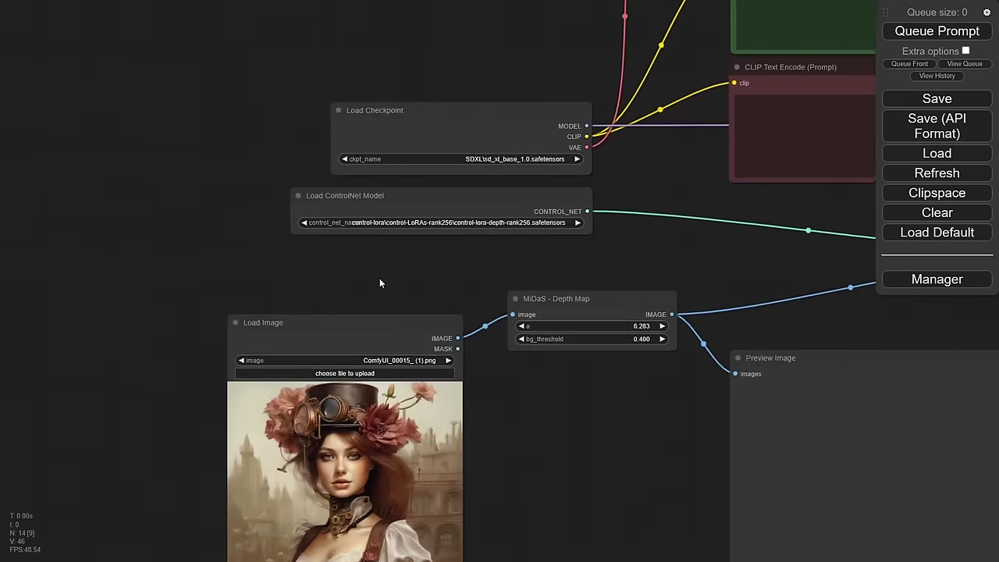
drag(379, 283, 221, 267)
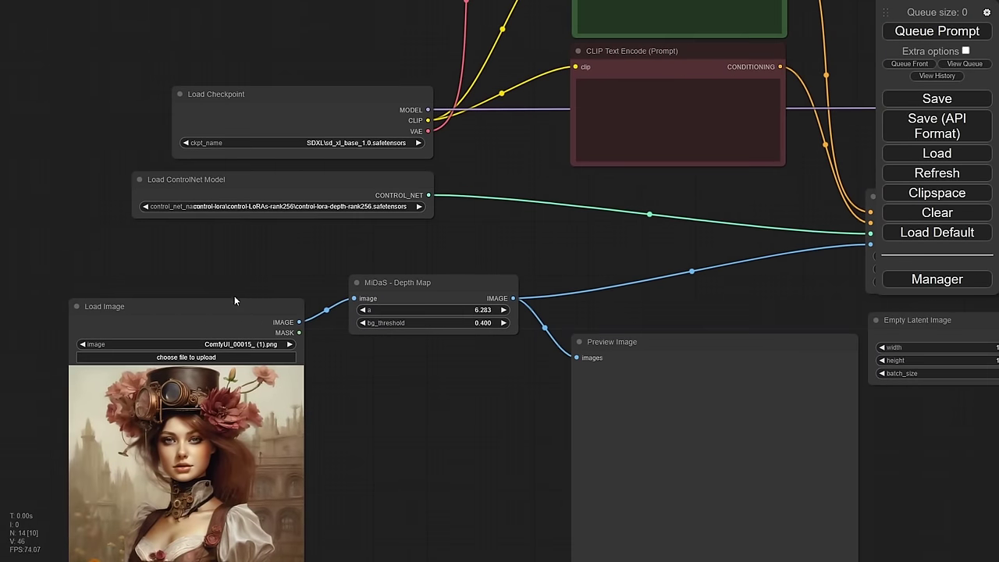
drag(234, 303, 521, 260)
drag(629, 248, 269, 251)
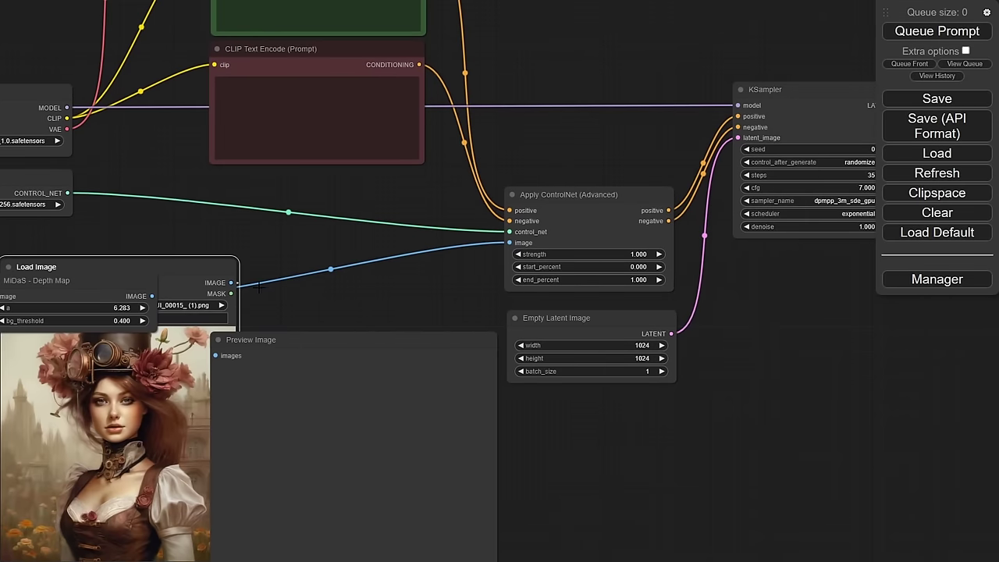
drag(117, 266, 700, 305)
scroll(862, 351, down, 3)
drag(876, 370, 648, 319)
Stack Apply ControlNet, Empty Latent Image and Load Image, with a smaller Preview Image beside them
drag(338, 307, 796, 291)
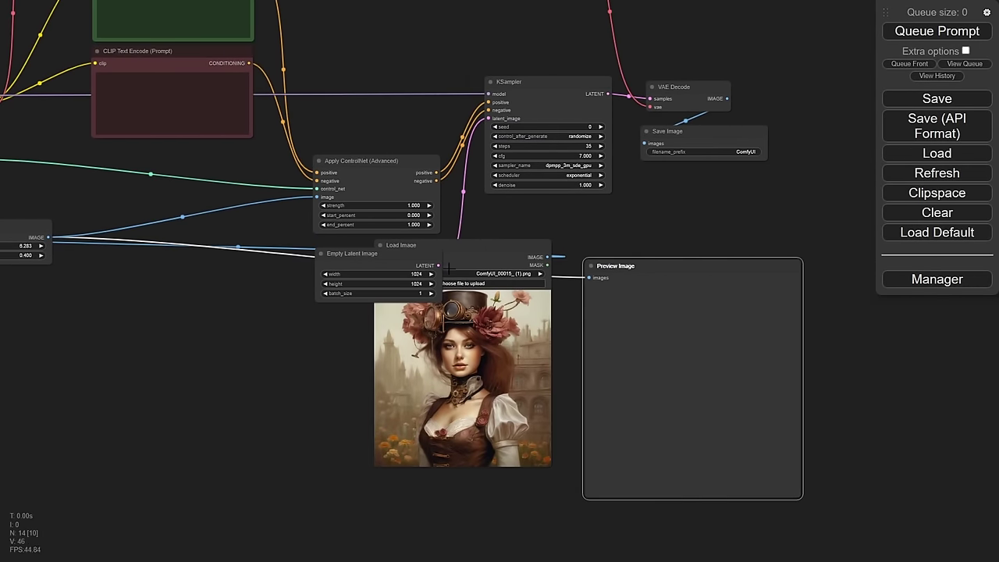
drag(386, 163, 423, 59)
drag(373, 256, 409, 145)
click(473, 239)
drag(473, 239, 407, 200)
drag(658, 266, 557, 202)
drag(698, 431, 629, 336)
Shift Save Image up-left and place the positive prompt node above Apply ControlNet
drag(700, 134, 678, 126)
scroll(686, 309, up, 3)
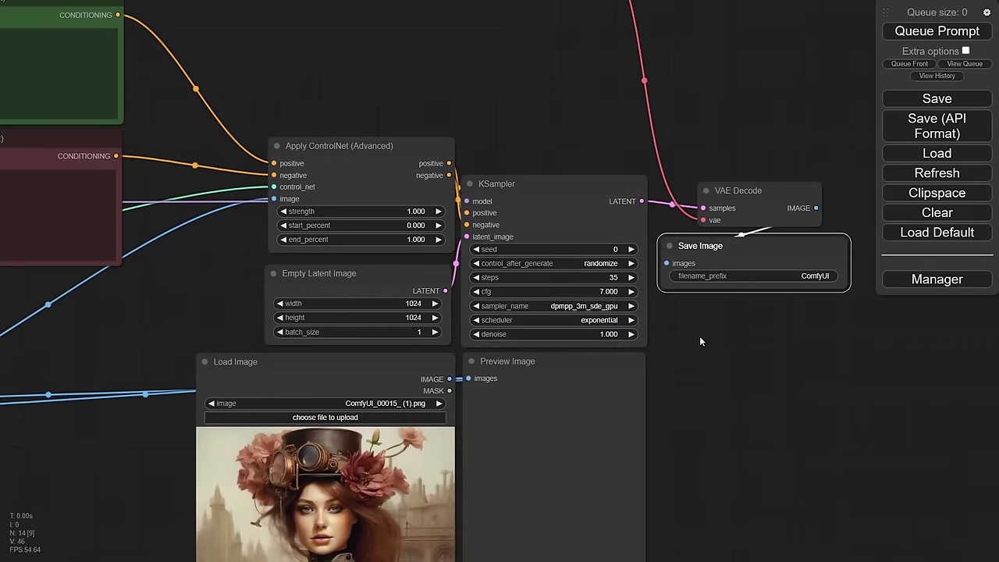
drag(424, 123, 506, 205)
drag(127, 79, 519, 82)
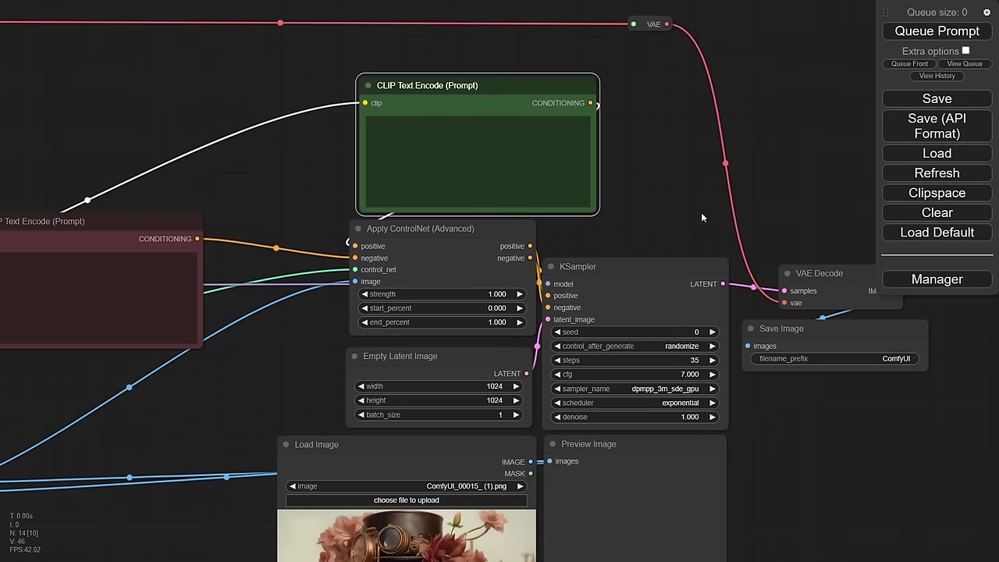
drag(701, 212, 629, 178)
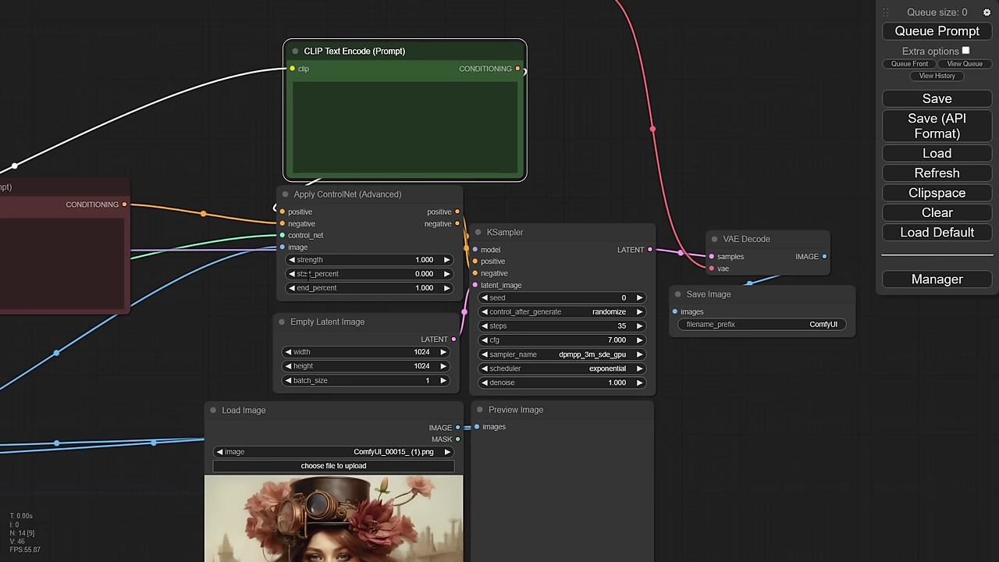
In Apply ControlNet (Advanced), return start_percent to 0 after trying 0.2, and set end_percent to 0.8
click(422, 274)
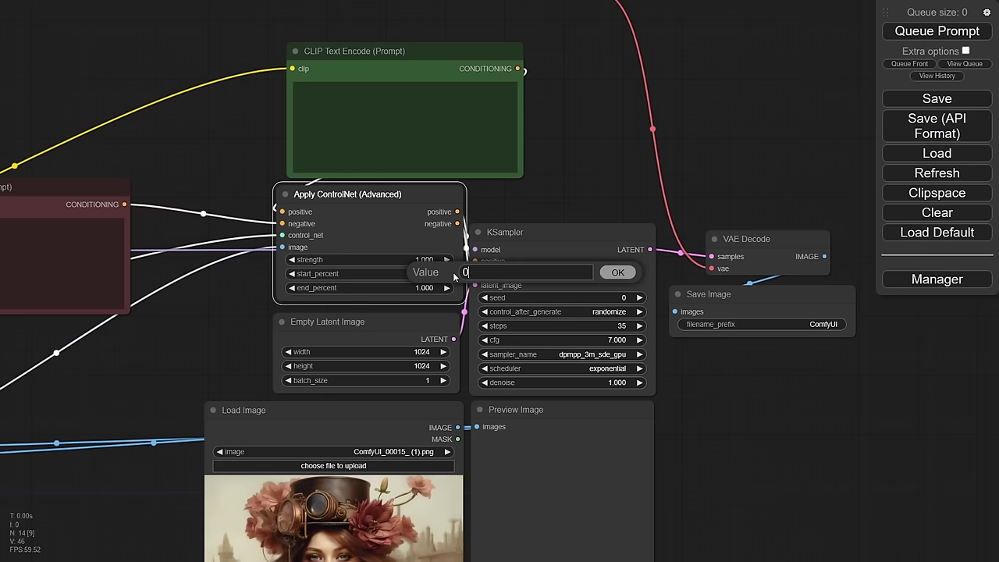
text(.2)
key(Return)
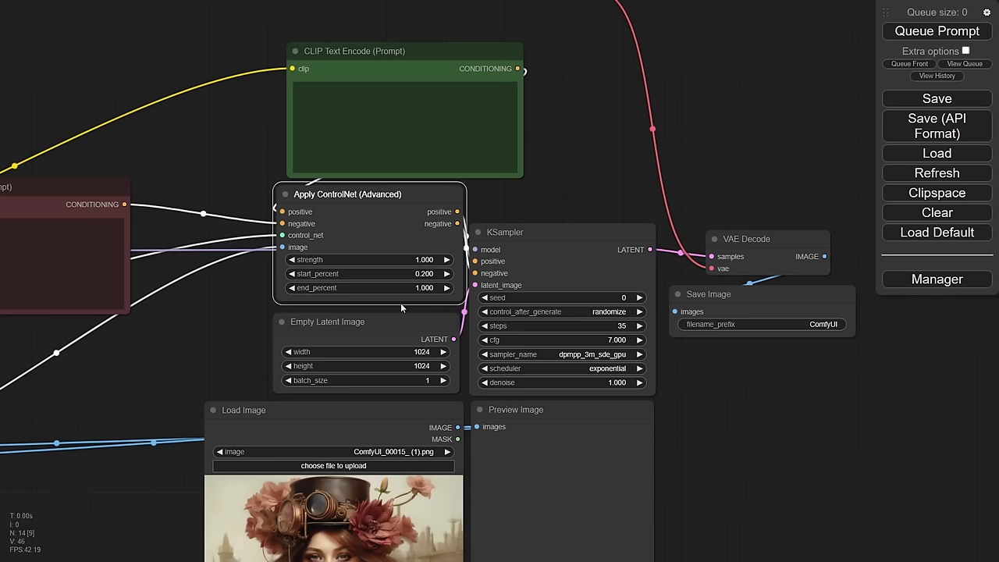
click(416, 274)
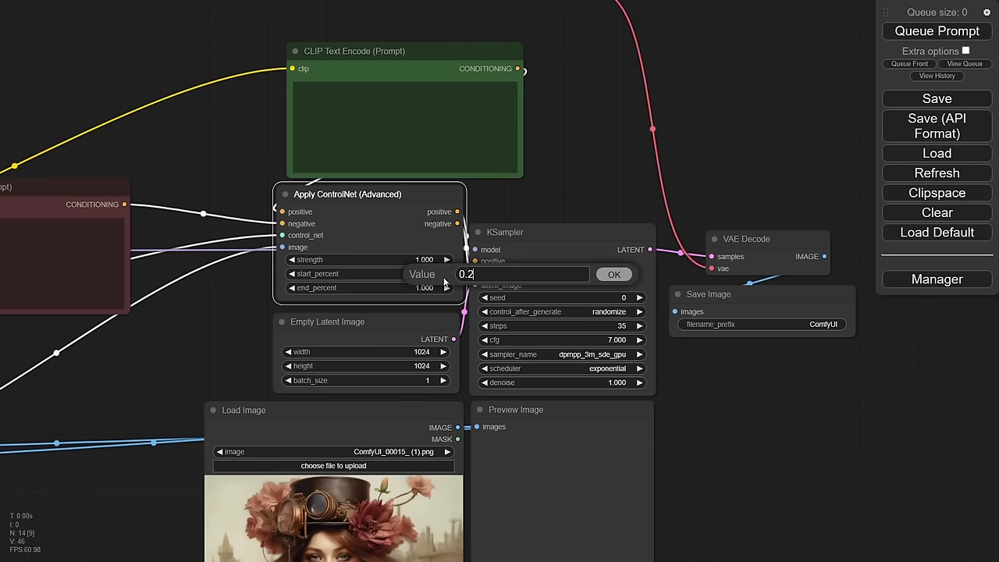
text(0)
key(Return)
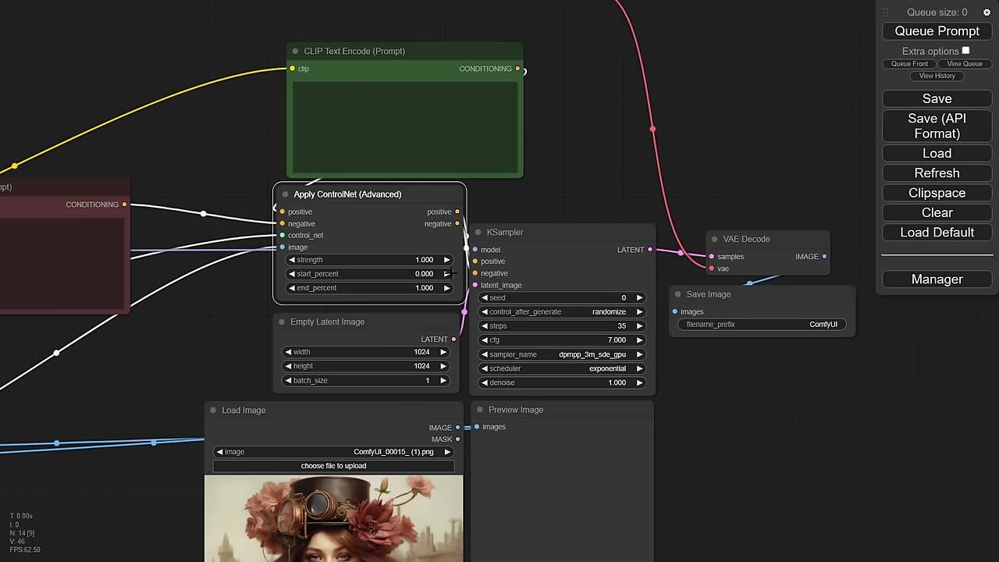
click(422, 288)
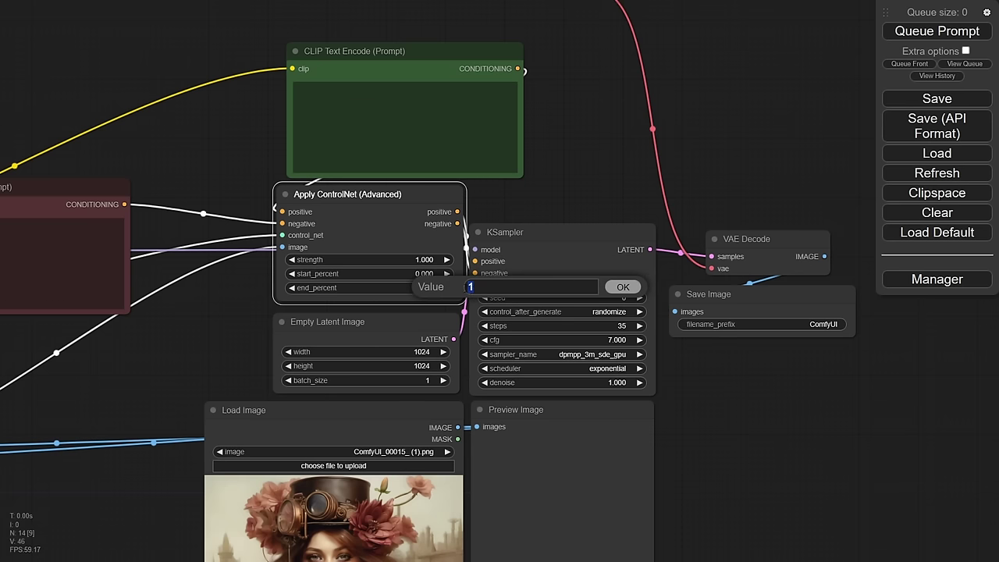
text(.8)
key(Return)
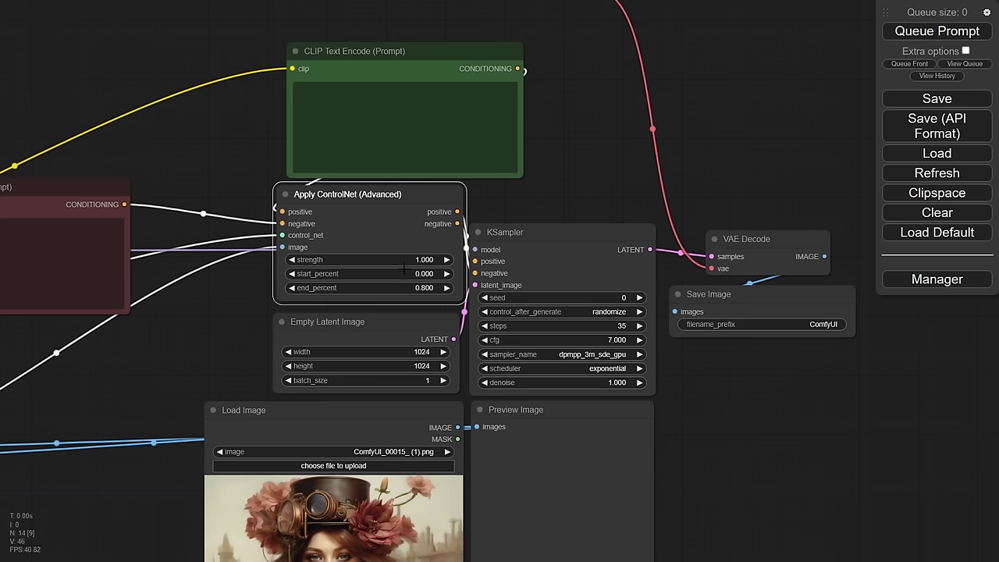
Make the positive prompt 'photo of a cyborg female on an alien spaceship', enlarge Save Image, and queue a run
drag(696, 404, 704, 374)
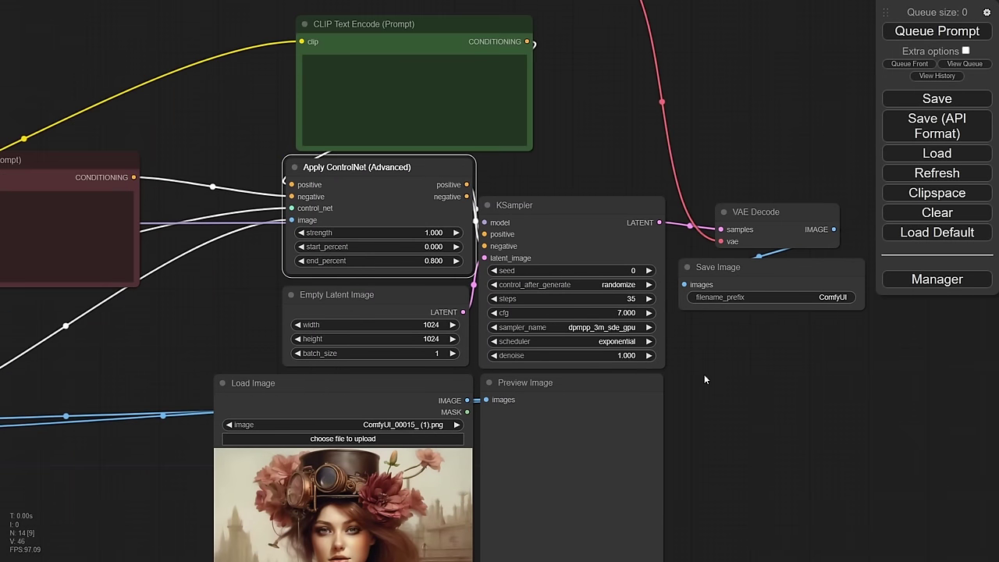
click(414, 102)
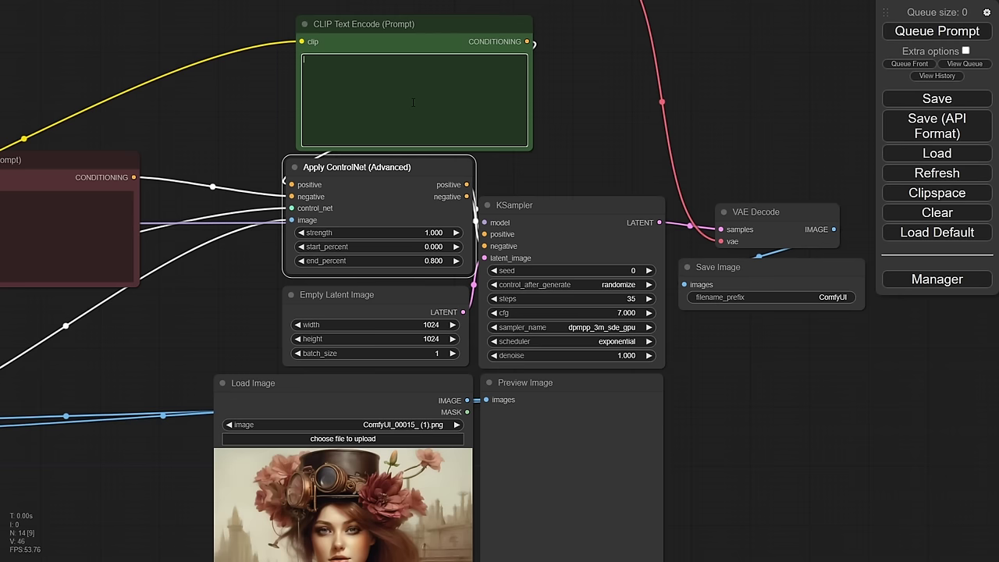
text(cyborg female on an alien spaceship)
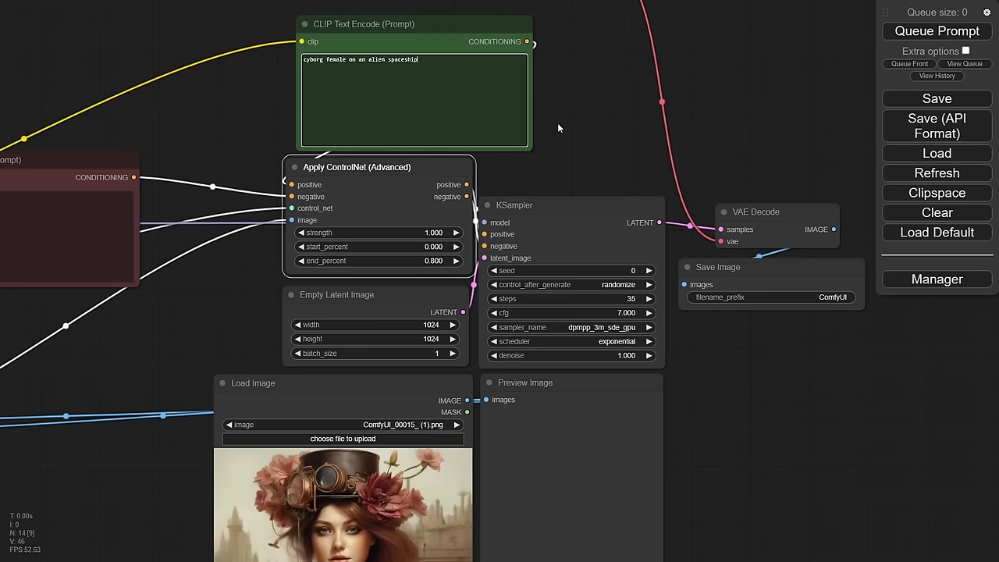
drag(607, 145, 514, 133)
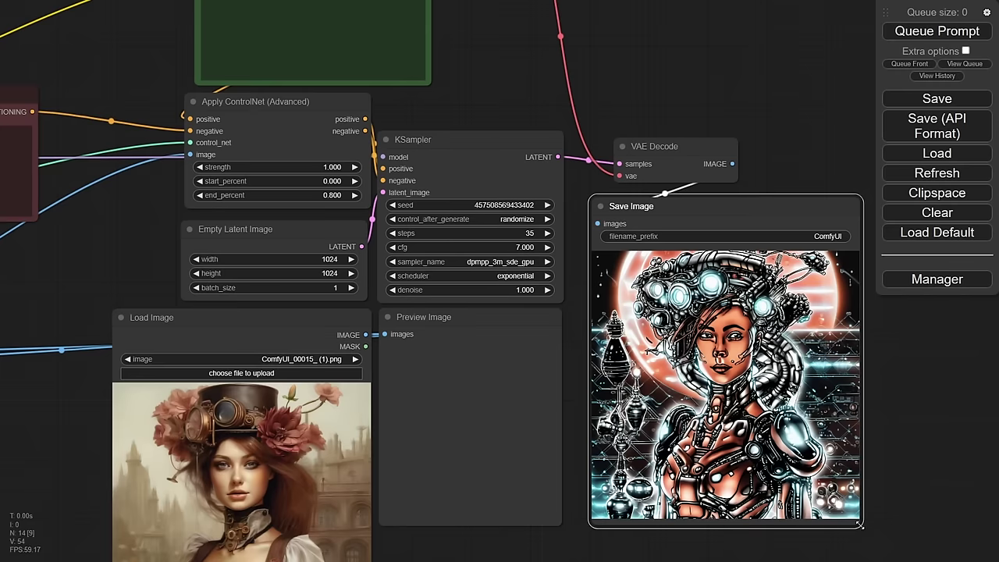
drag(859, 525, 868, 536)
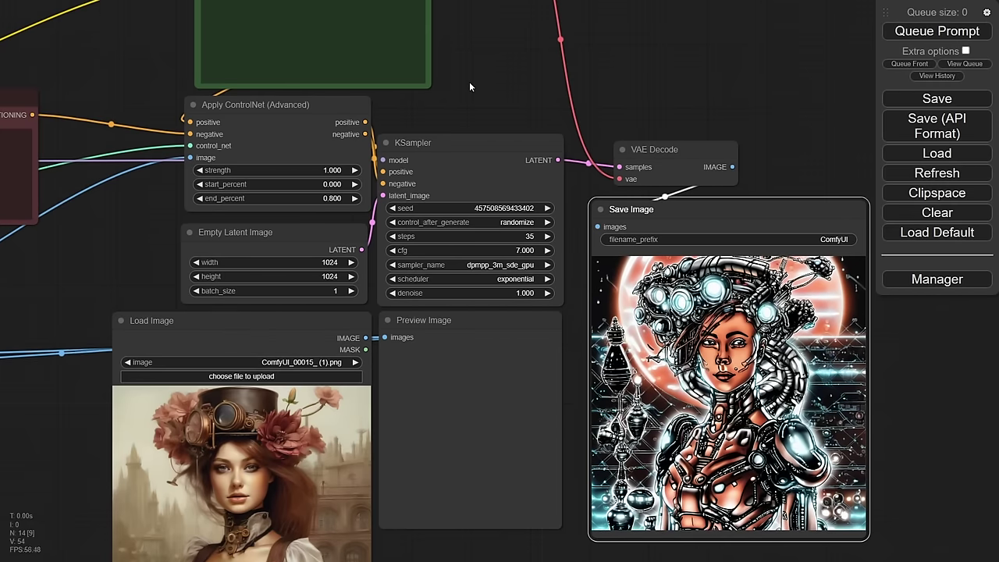
drag(469, 81, 473, 113)
click(345, 55)
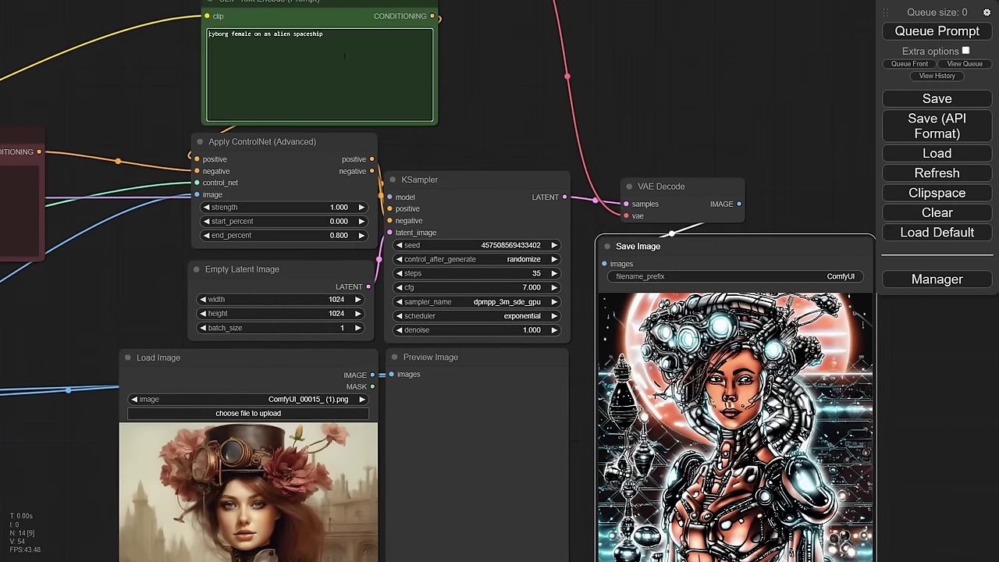
key(Home)
text(photo of )
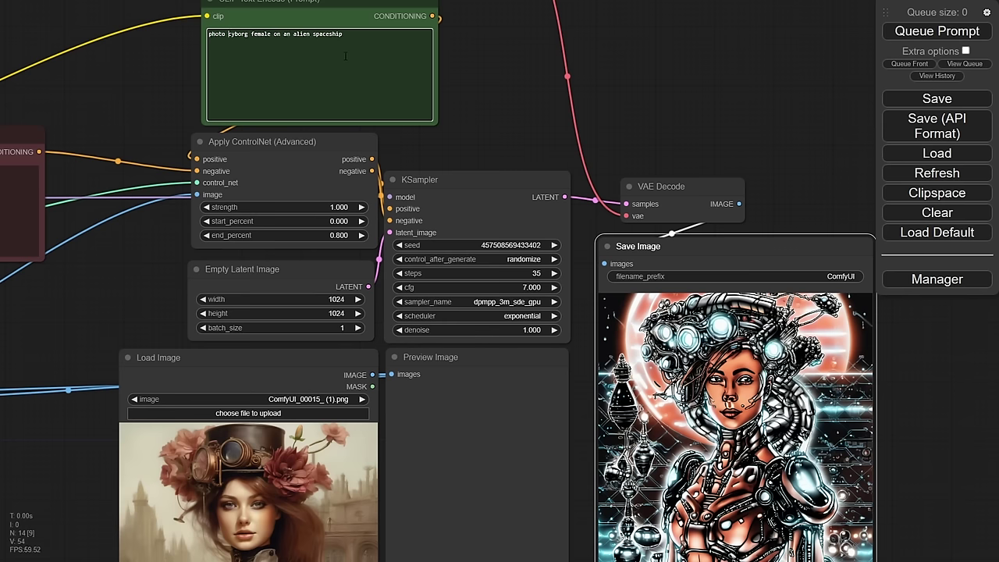
text(a)
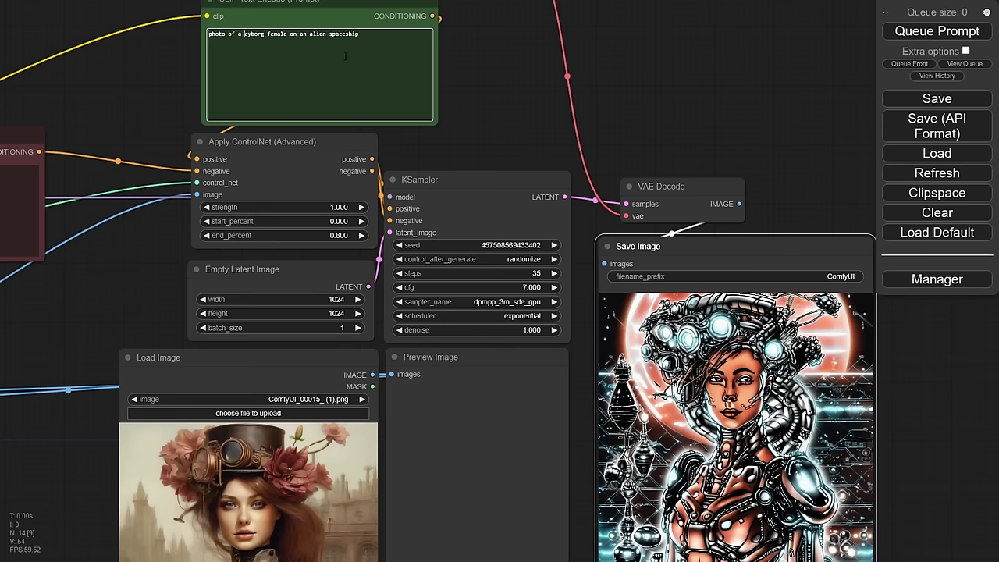
click(940, 33)
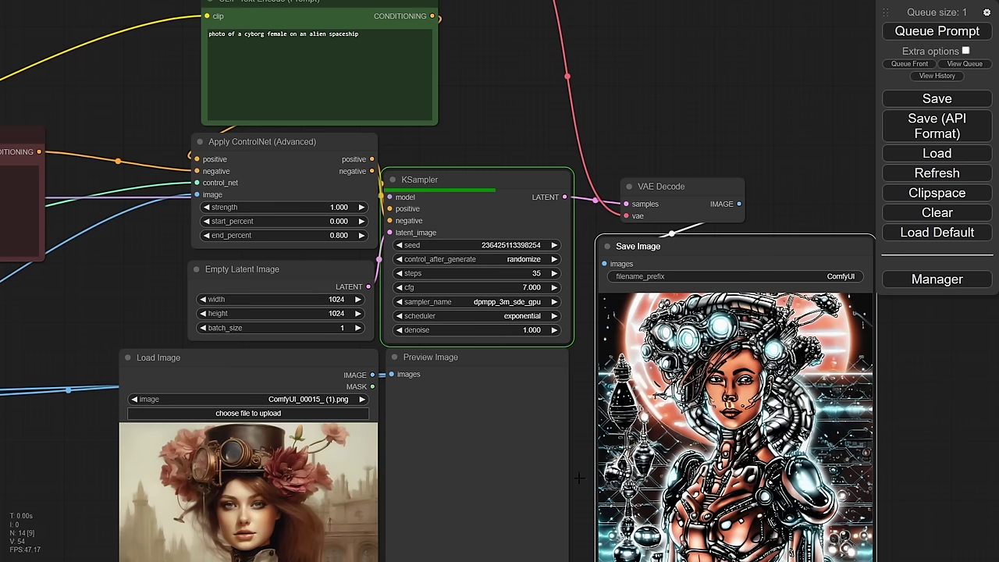
Replace the old Preview Image with one showing the depth map, then queue another generation
click(466, 365)
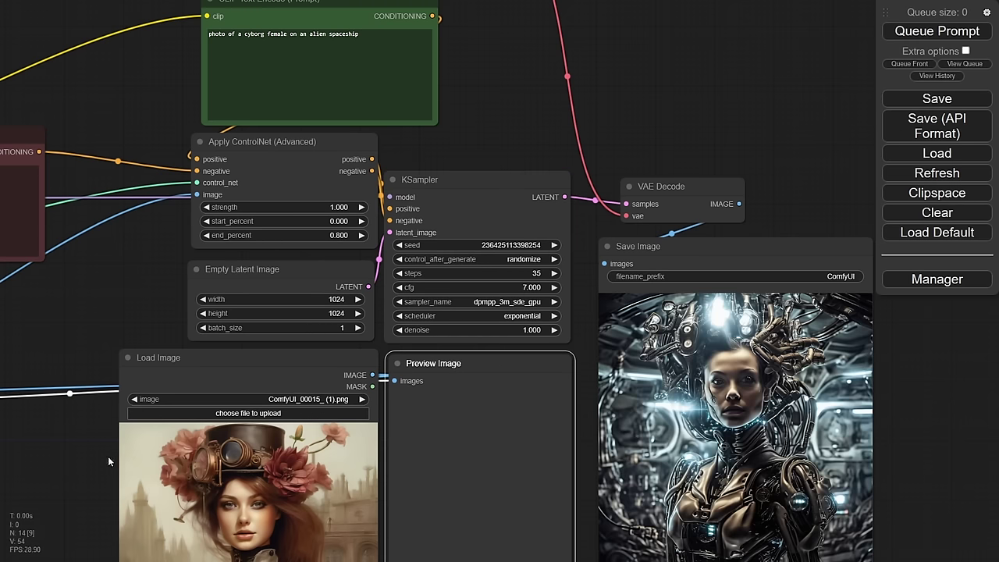
scroll(108, 456, down, 3)
drag(89, 461, 332, 359)
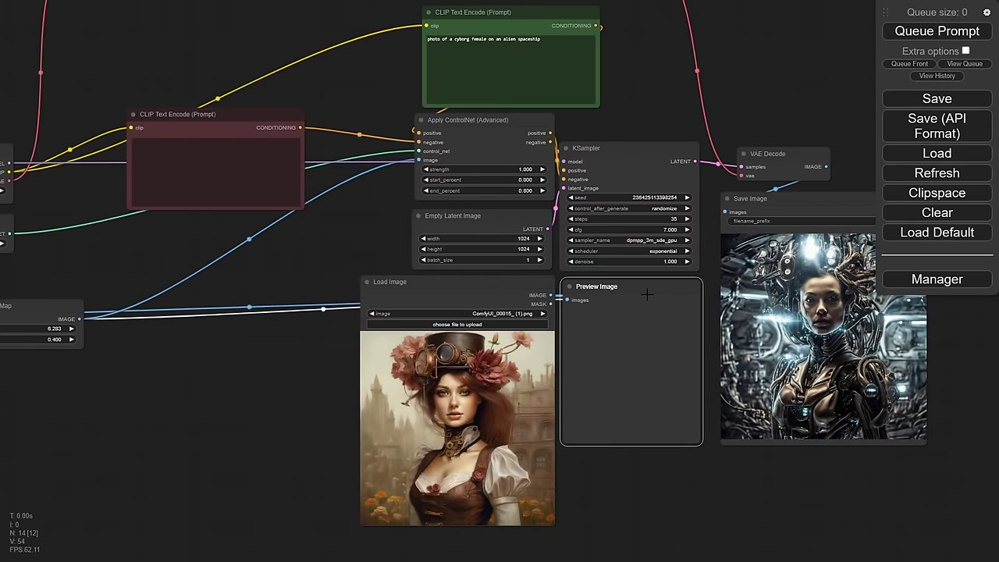
key(Delete)
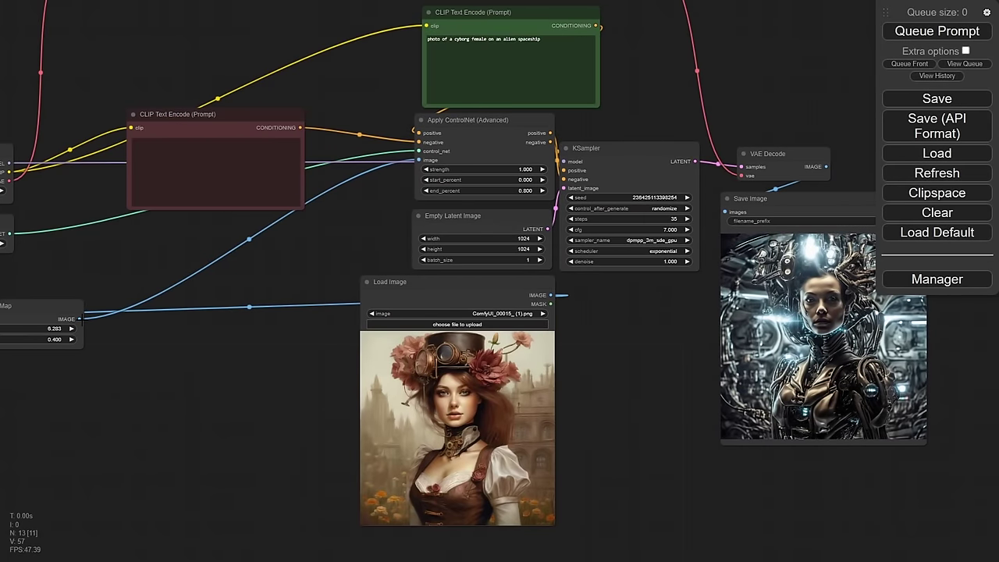
drag(79, 319, 592, 310)
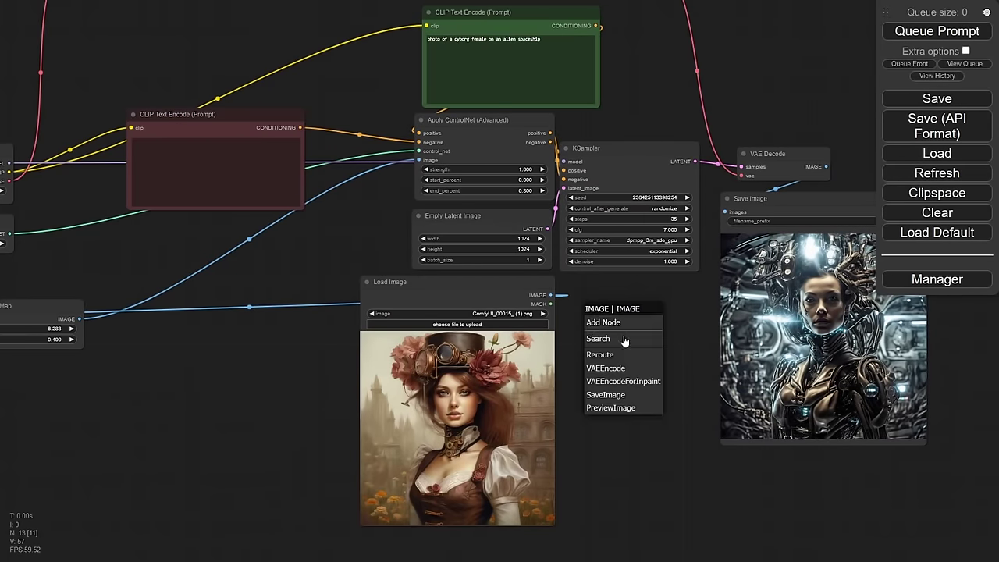
click(611, 408)
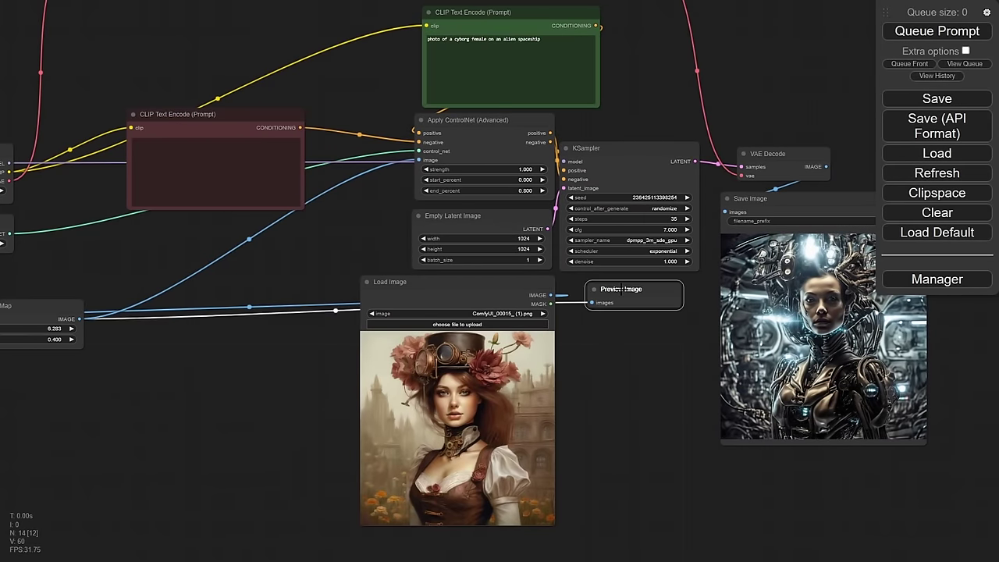
click(937, 30)
scroll(879, 362, up, 2)
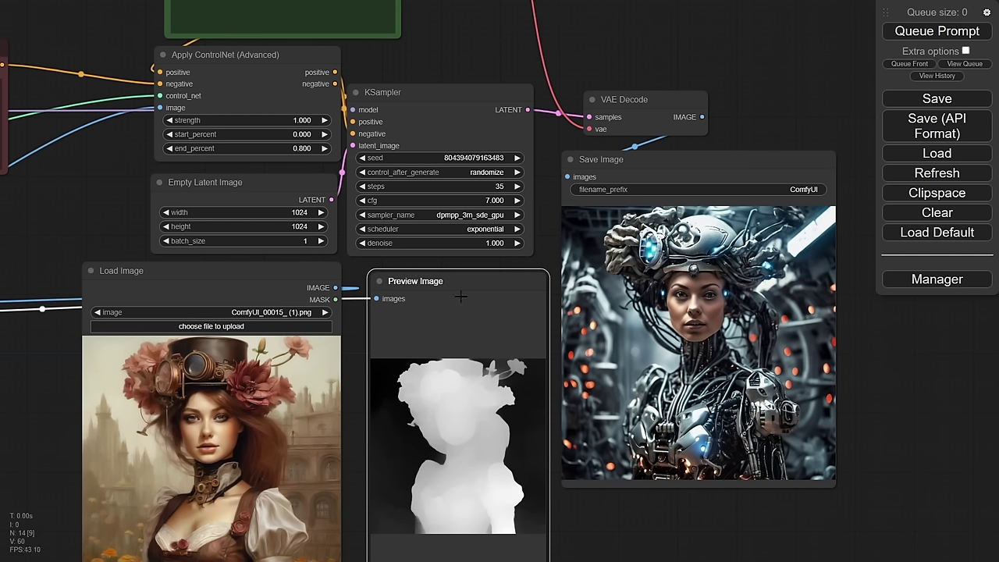
Raise the KSampler level with Apply ControlNet (Advanced) and nudge Apply ControlNet into place beside it
scroll(460, 297, down, 5)
scroll(385, 393, up, 2)
drag(602, 306, 625, 282)
drag(465, 276, 389, 279)
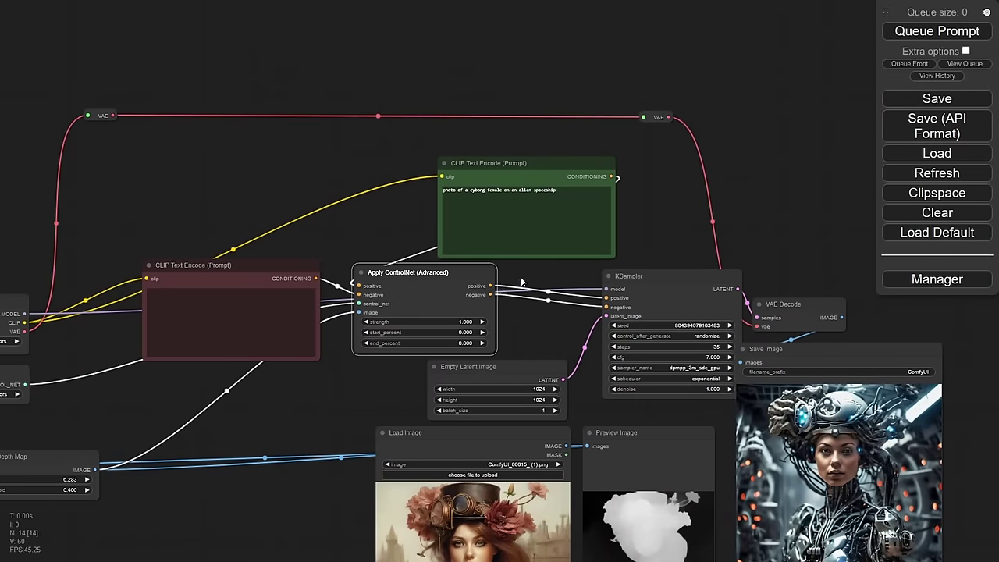
drag(456, 286, 526, 281)
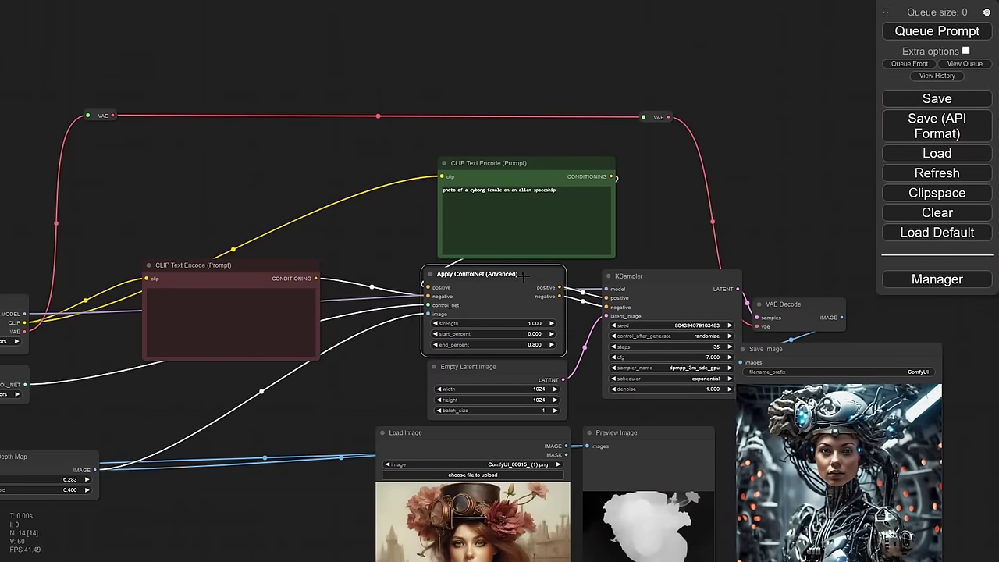